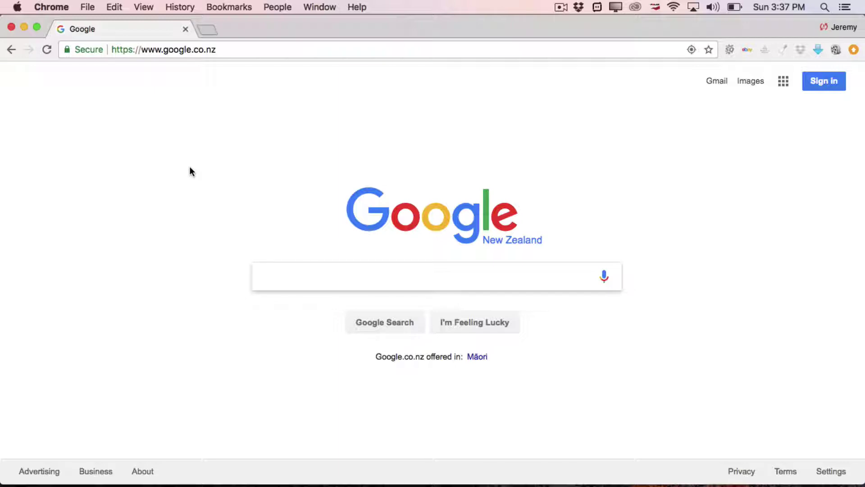
- Load thelearninghub.org.nz in Chrome's address bar
left_click(226, 49)
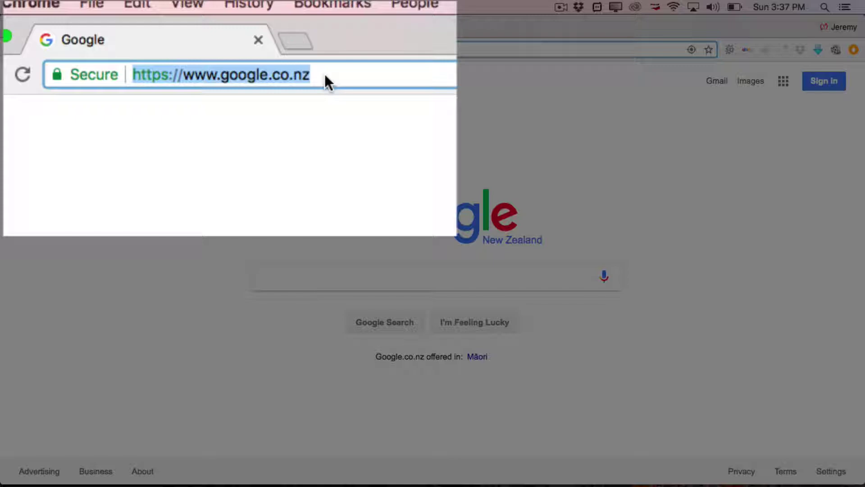
type("thelearning")
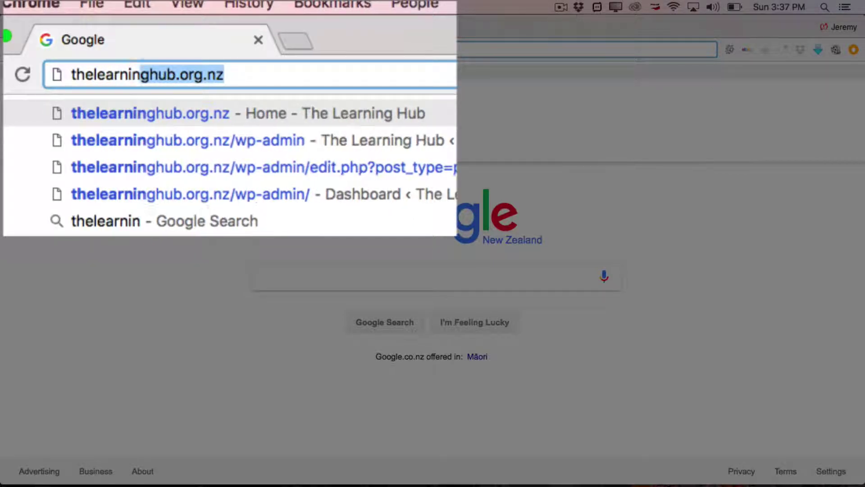
type("hub.o")
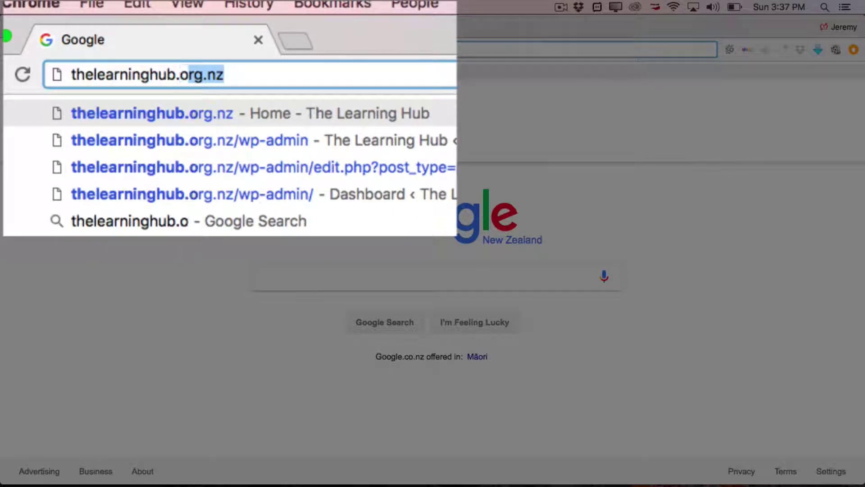
type("rg.nz")
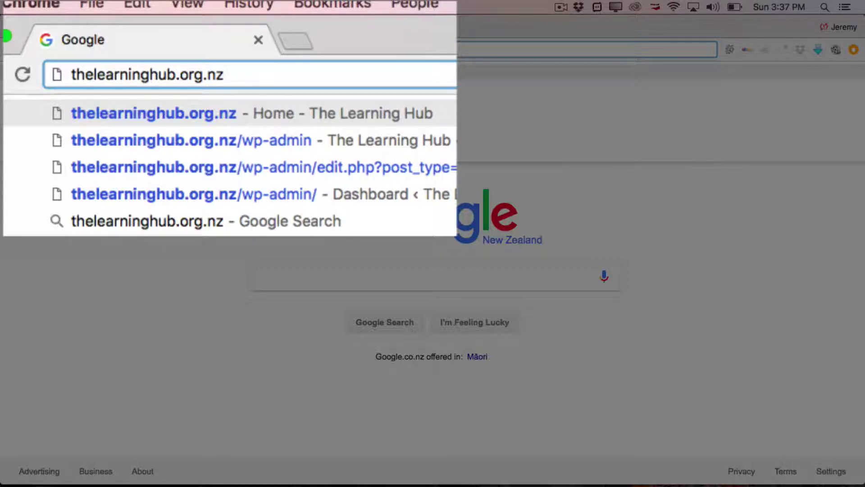
key("Return")
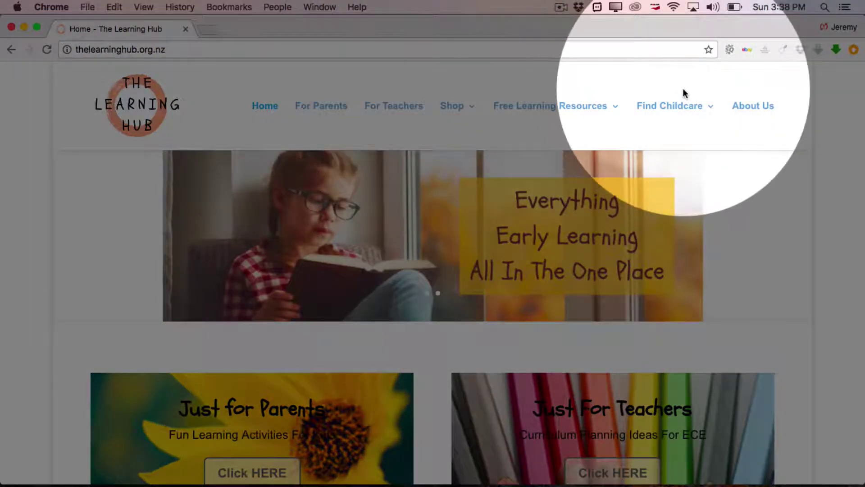
- Choose Add an ECE Listing from the Find Childcare menu
mouse_move(696, 111)
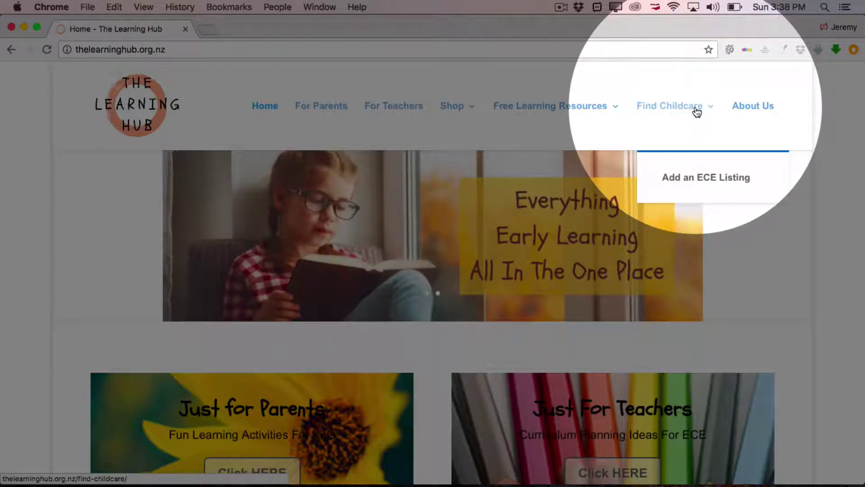
left_click(694, 180)
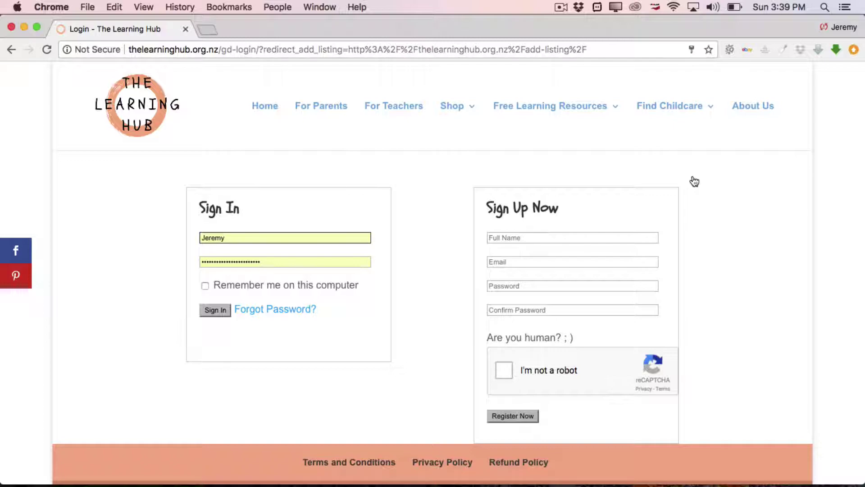
- Enter the sign-up full name, e-mail address, password and password confirmation
left_click(582, 236)
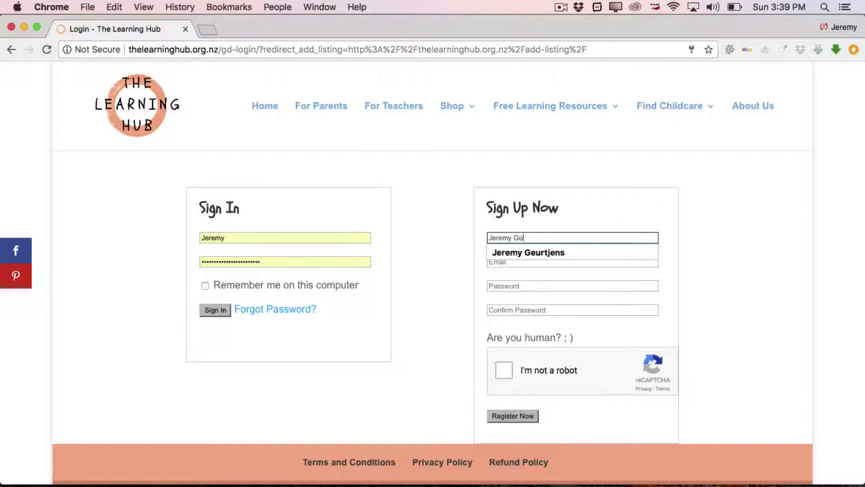
left_click(591, 261)
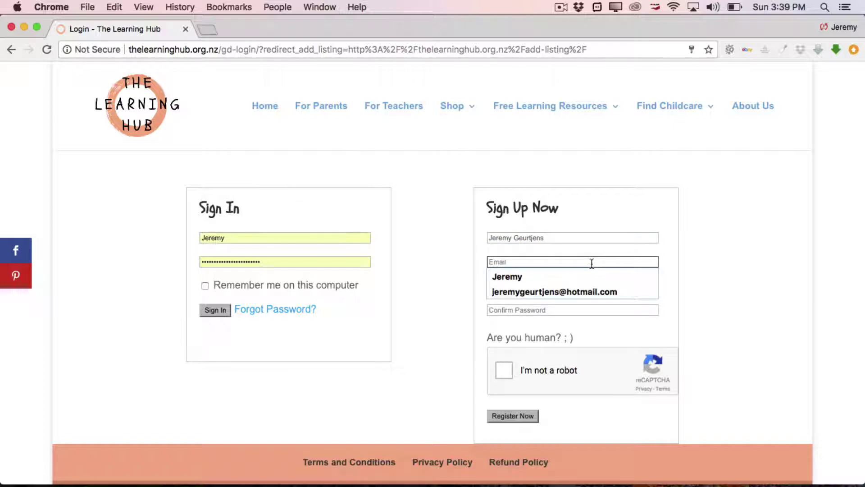
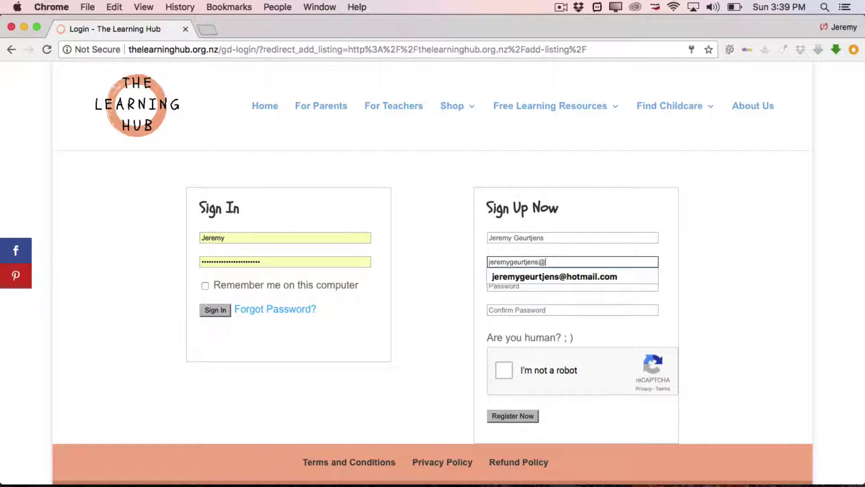
left_click(577, 286)
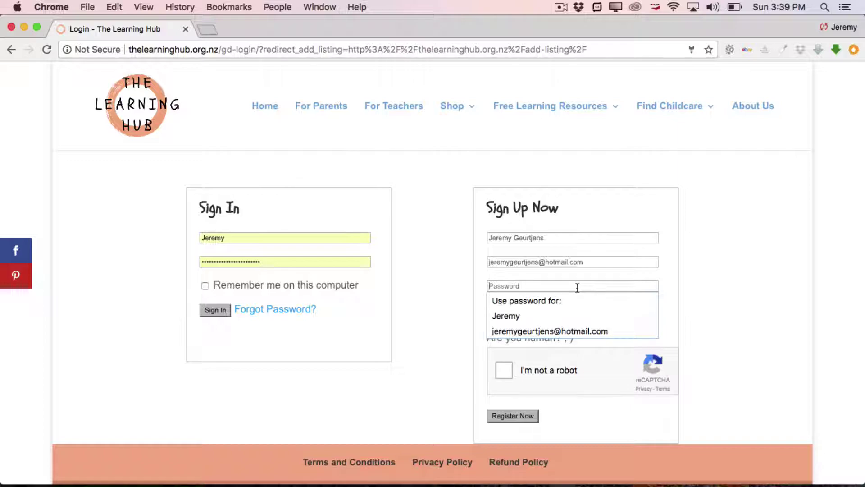
type("•••••")
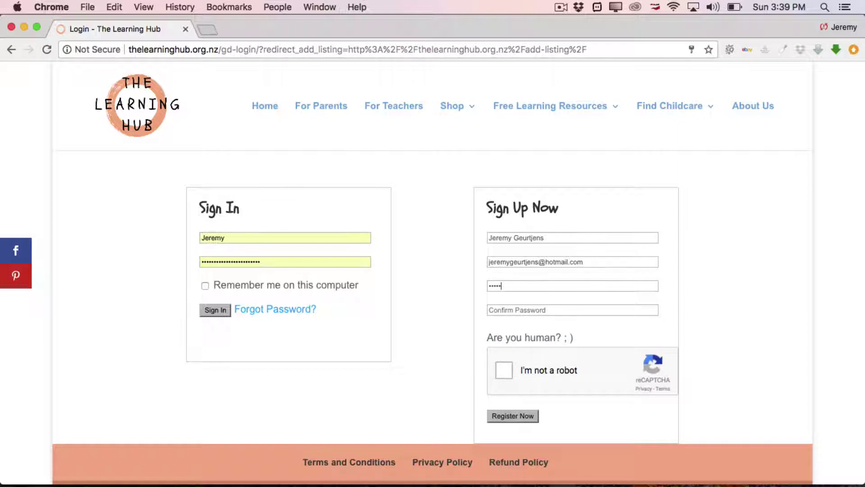
type("•••")
left_click(570, 310)
type("••••••••")
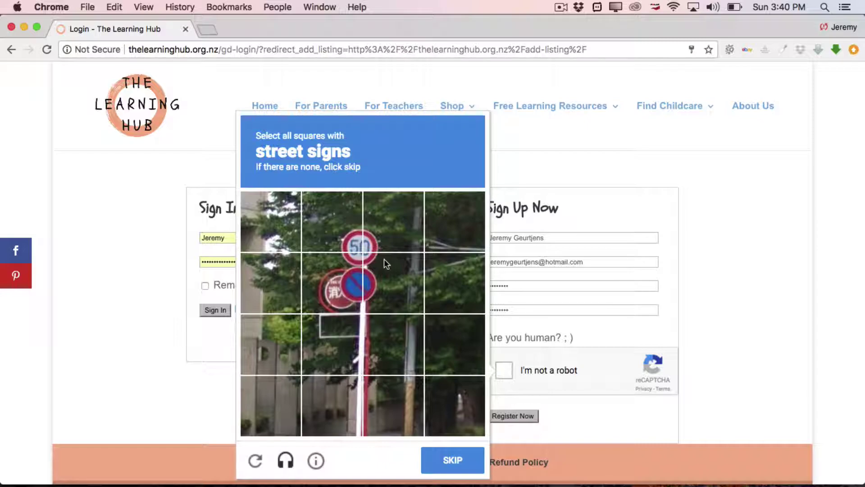
- Select the four street-sign tiles in the first reCAPTCHA image and continue
left_click(349, 239)
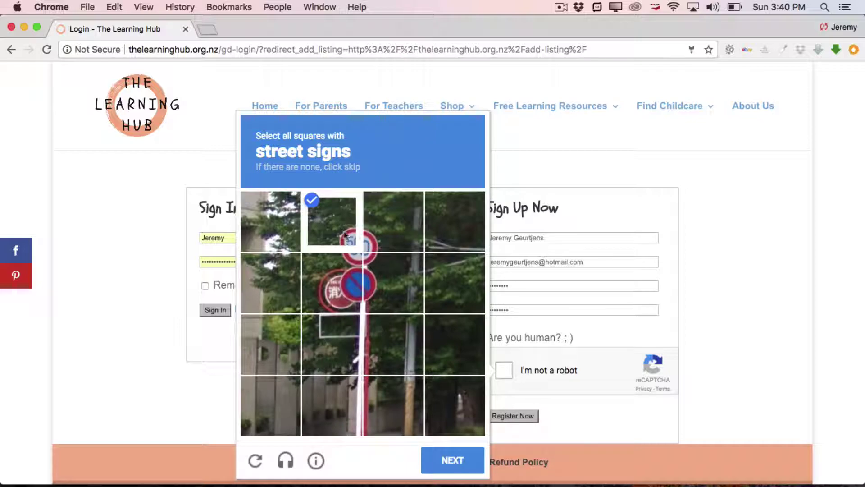
left_click(372, 234)
left_click(380, 288)
left_click(339, 293)
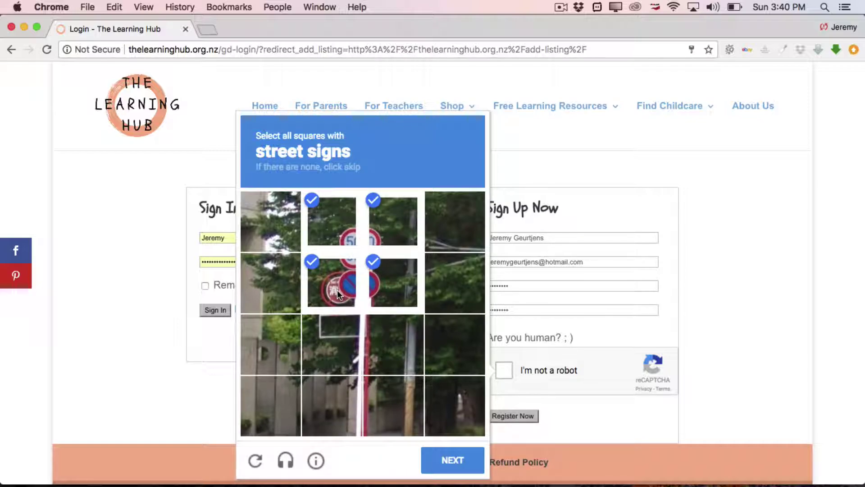
left_click(452, 461)
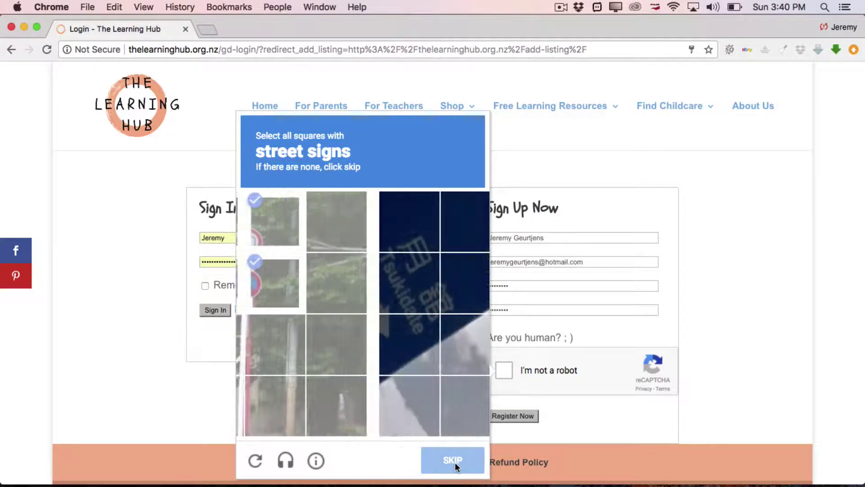
- Select the nine sign tiles, verify the check, and submit the registration
left_click(273, 396)
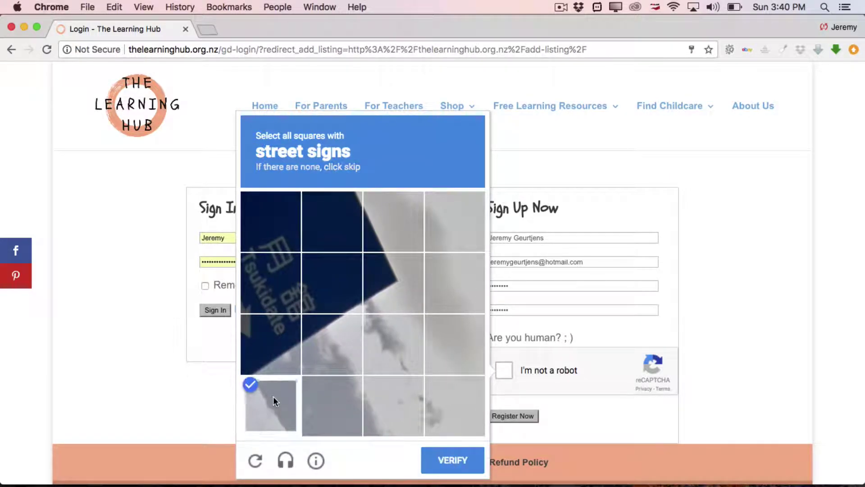
left_click(266, 353)
left_click(336, 357)
left_click(336, 290)
left_click(388, 288)
left_click(389, 229)
left_click(336, 230)
left_click(285, 229)
left_click(283, 282)
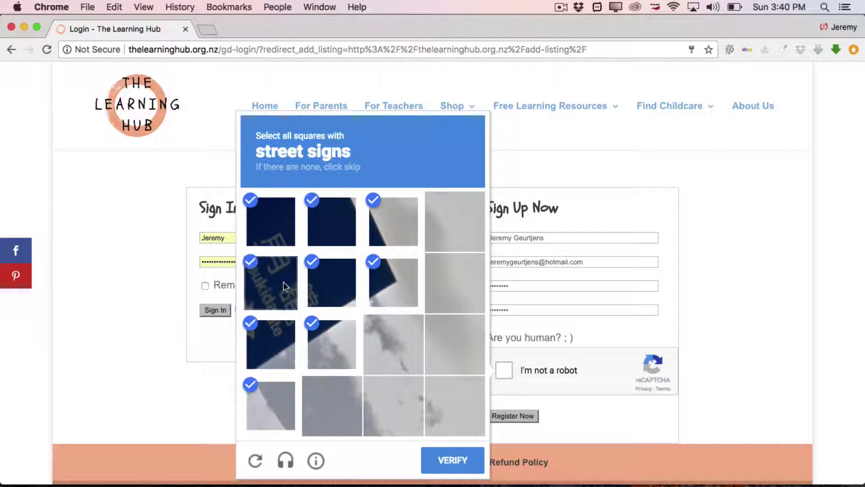
left_click(454, 457)
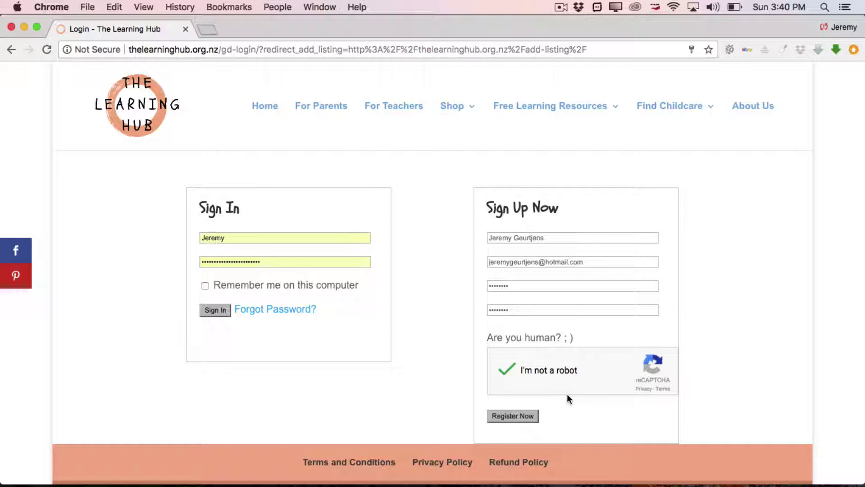
left_click(515, 416)
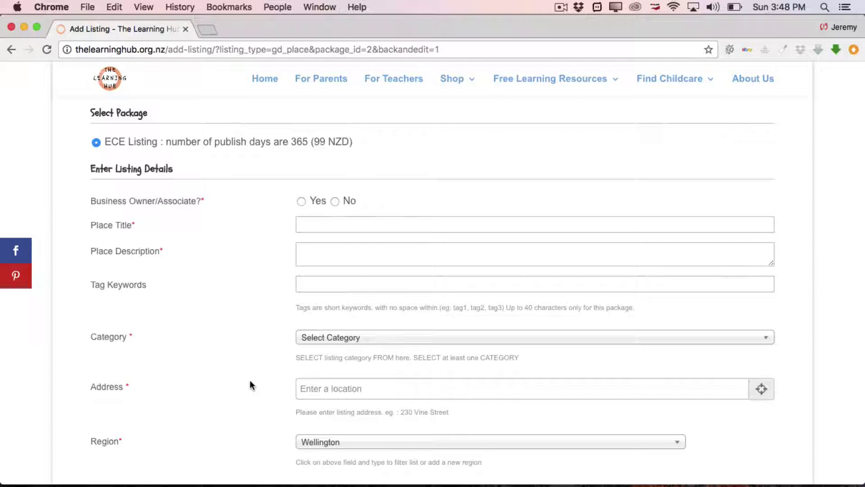
- Mark Yes for Business Owner/Associate and enter the Place Title 'Little Hands Childcare'
left_click(301, 201)
left_click(321, 224)
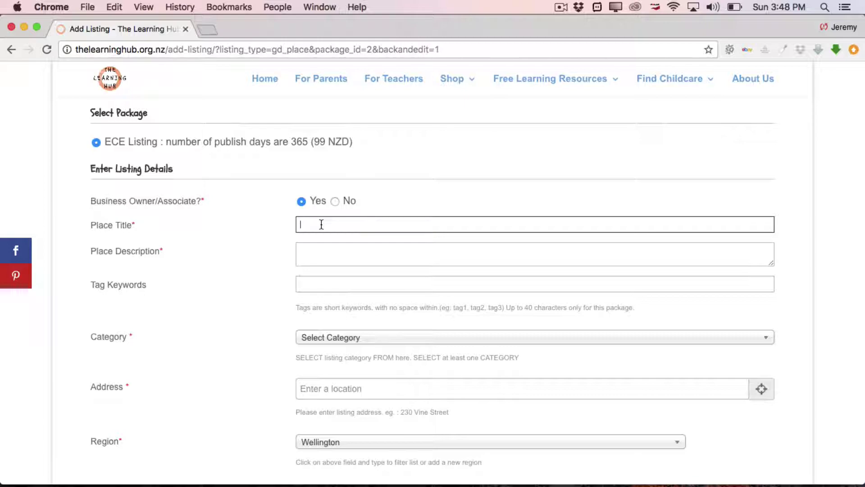
type("Little Hands Childcare")
left_click(323, 255)
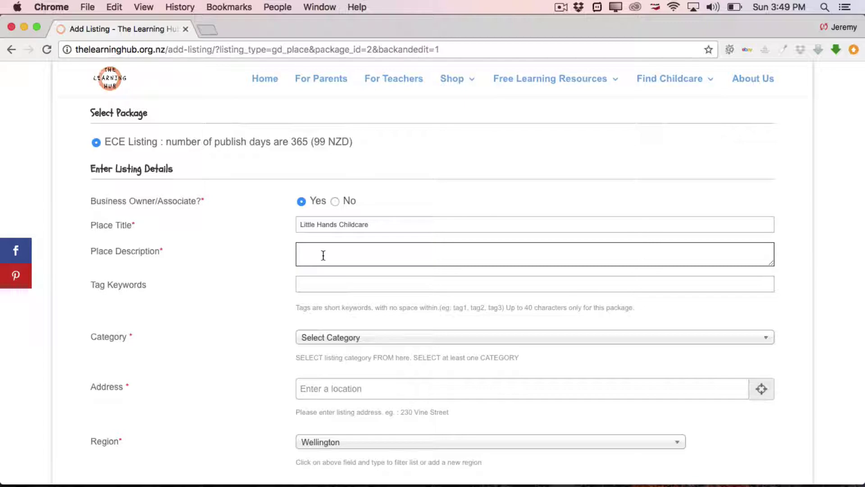
- Paste the lorem ipsum placeholder text into Place Description
key("super+v")
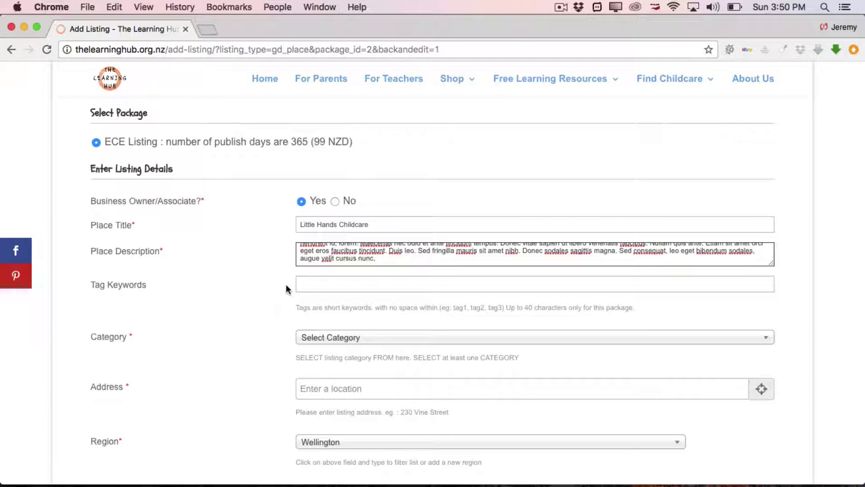
scroll(287, 289, "down", 2)
scroll(287, 289, "down", 5)
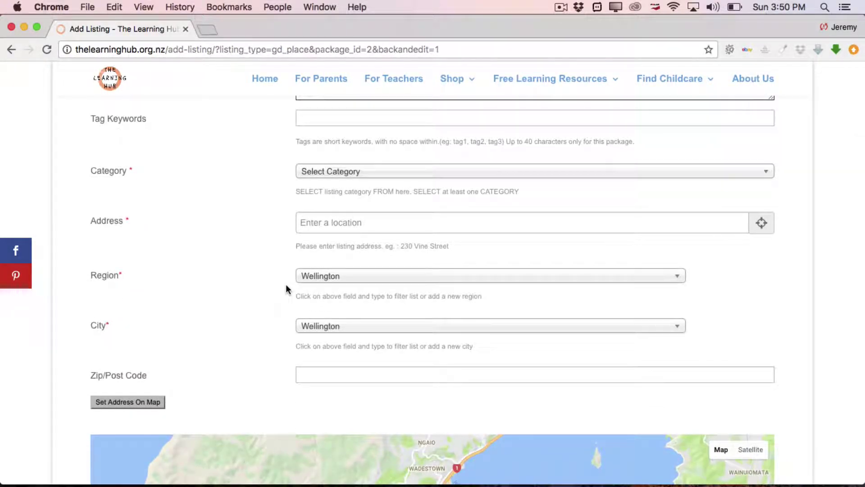
- Set the listing category to Childcare Centre
left_click(768, 175)
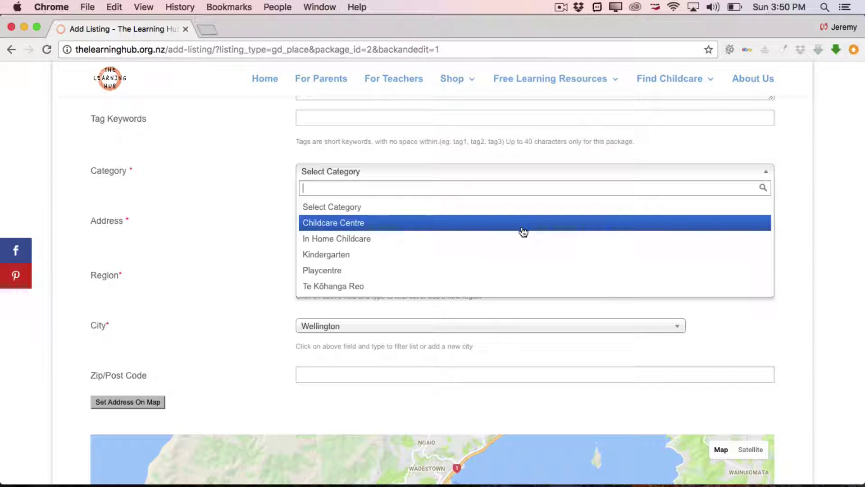
left_click(522, 231)
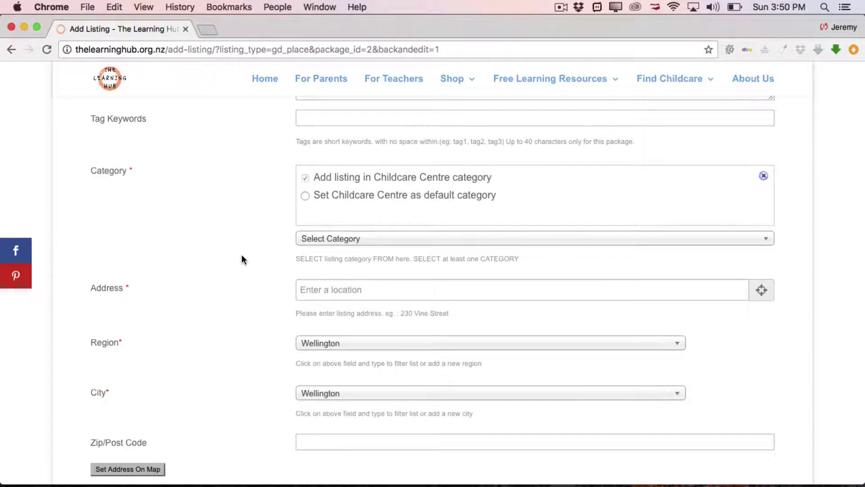
scroll(242, 257, "down", 2)
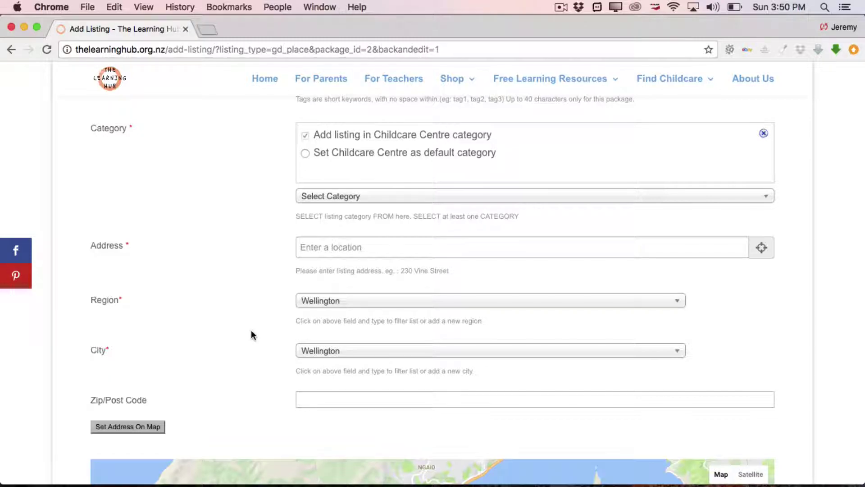
scroll(251, 330, "down", 2)
scroll(250, 330, "down", 4)
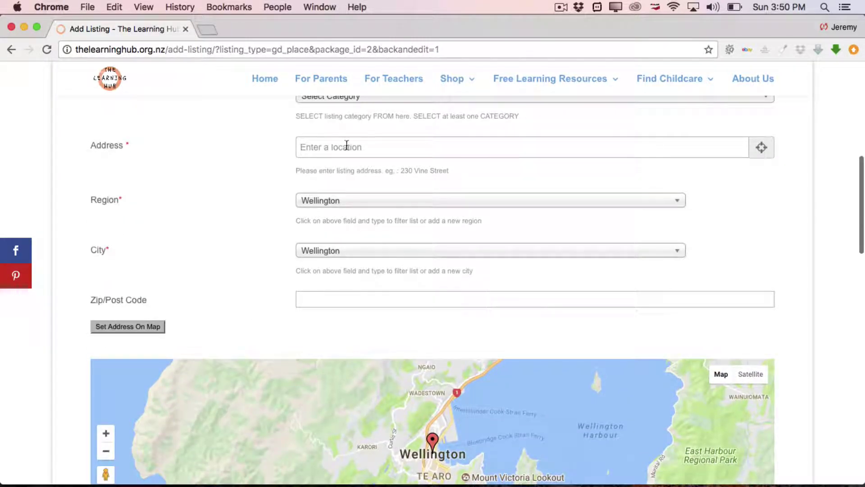
left_click(346, 147)
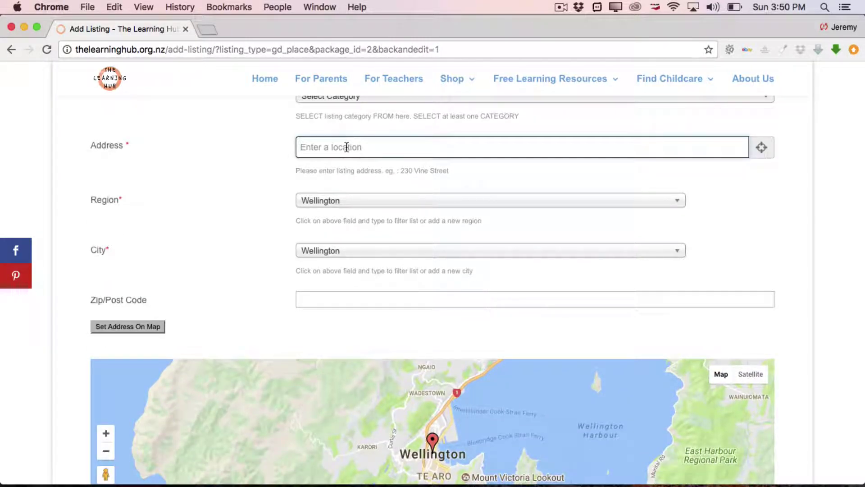
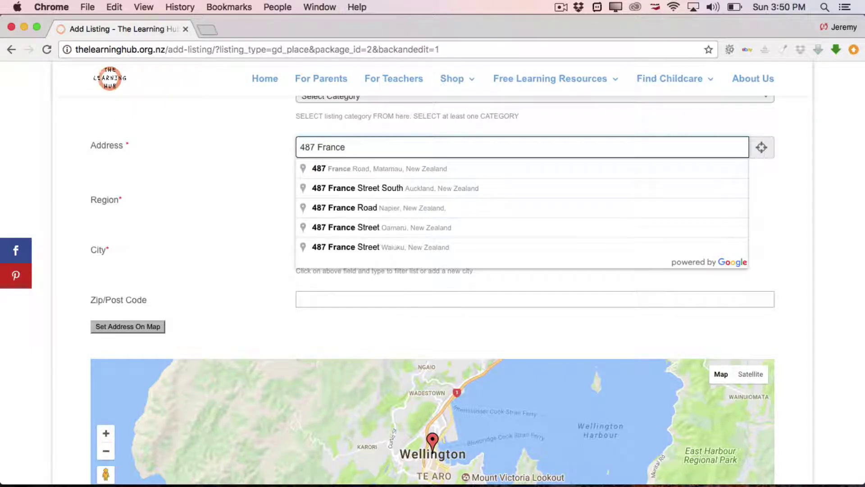
left_click(351, 169)
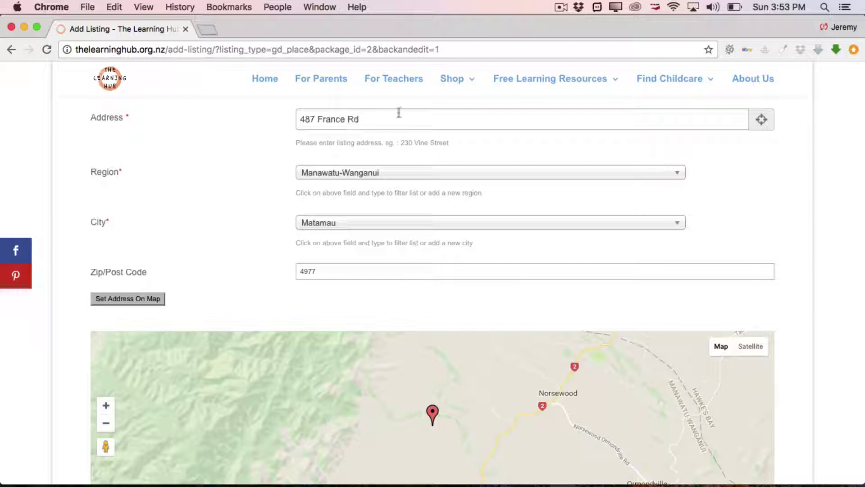
left_click(391, 116)
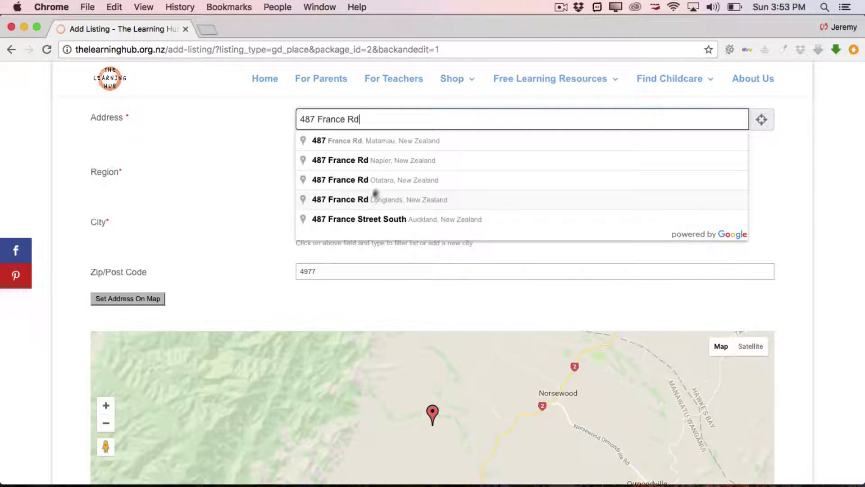
left_click(464, 140)
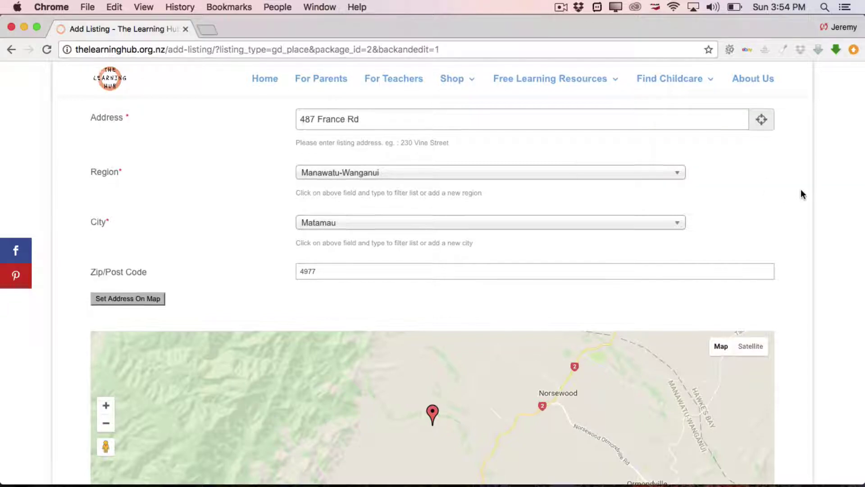
- Drag the map pin so latitude reads -40.08878546485847 and longitude 176.14782003173832
scroll(801, 190, "down", 2)
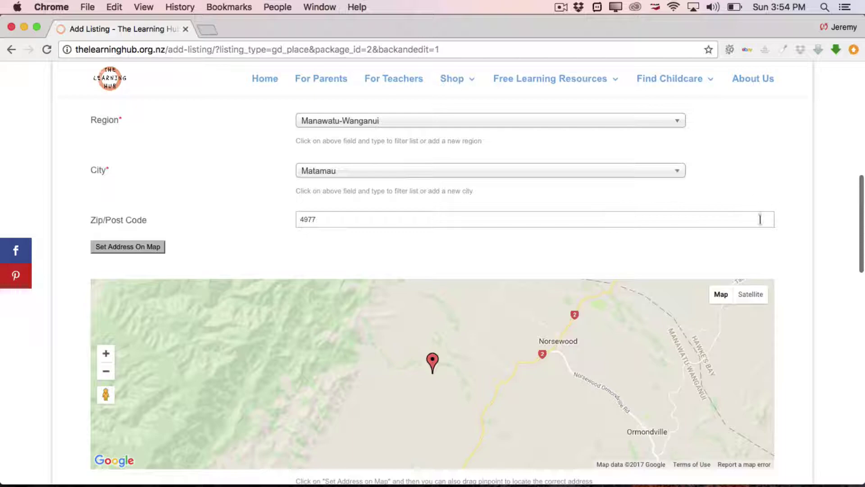
scroll(796, 234, "down", 4)
scroll(796, 236, "down", 3)
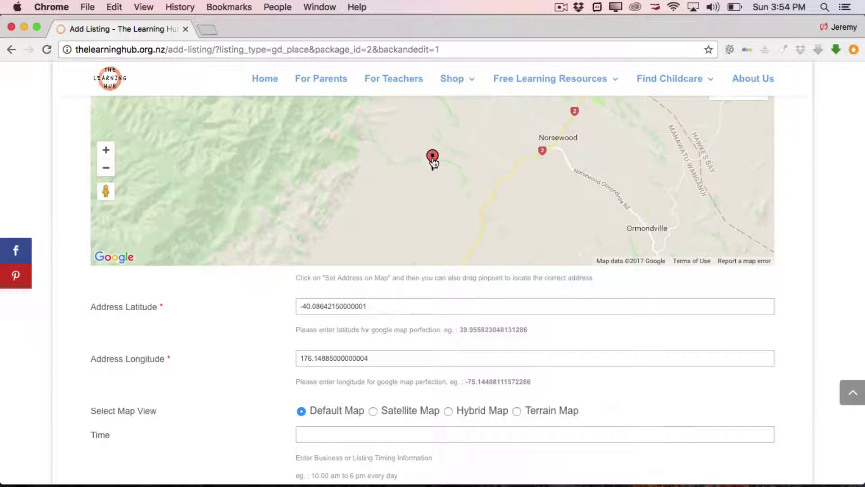
left_click_drag(433, 163, 508, 153)
scroll(491, 160, "up", 2)
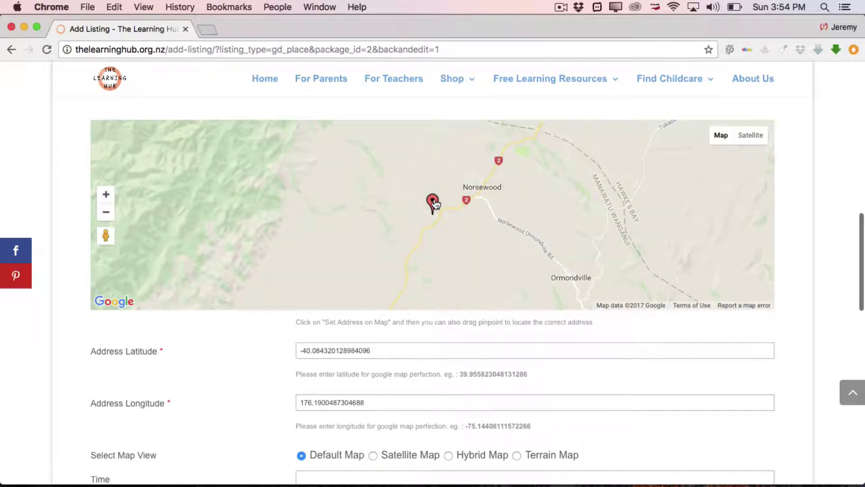
mouse_move(434, 204)
left_mouse_down()
mouse_move(481, 196)
mouse_move(426, 225)
mouse_move(342, 208)
mouse_move(423, 203)
mouse_move(479, 182)
mouse_move(356, 223)
mouse_move(422, 192)
mouse_move(361, 226)
mouse_move(325, 219)
mouse_move(357, 212)
left_mouse_up()
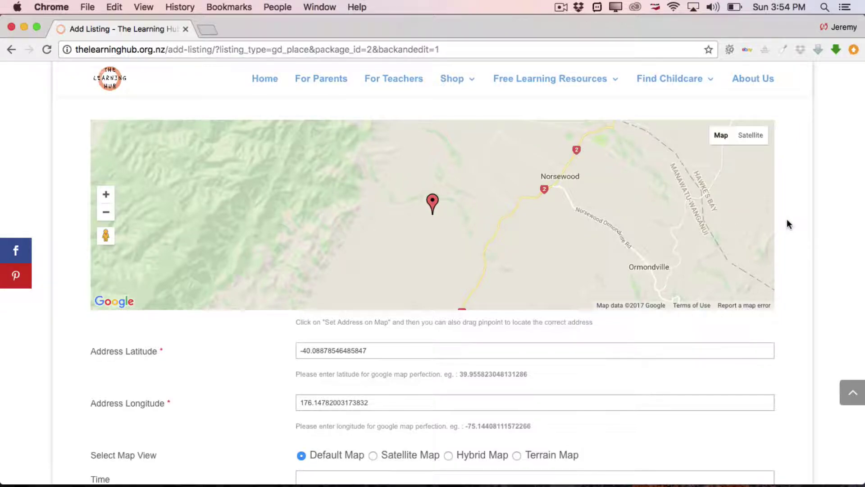
scroll(789, 224, "up", 8)
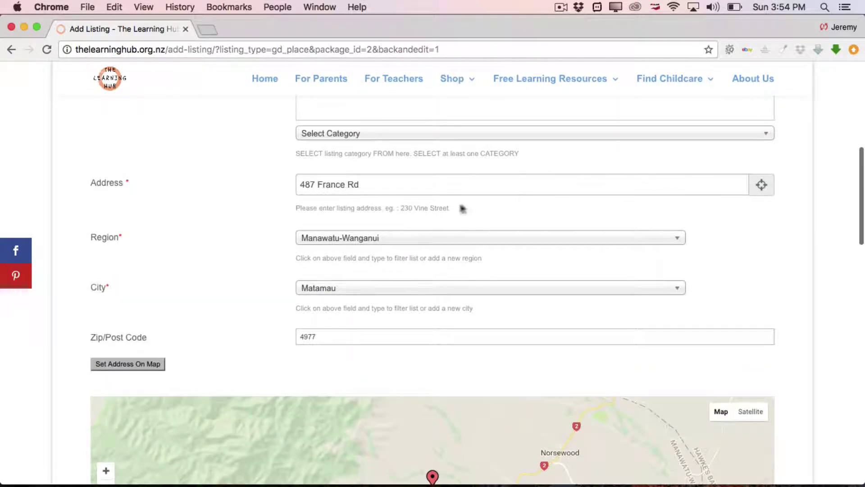
scroll(798, 249, "down", 8)
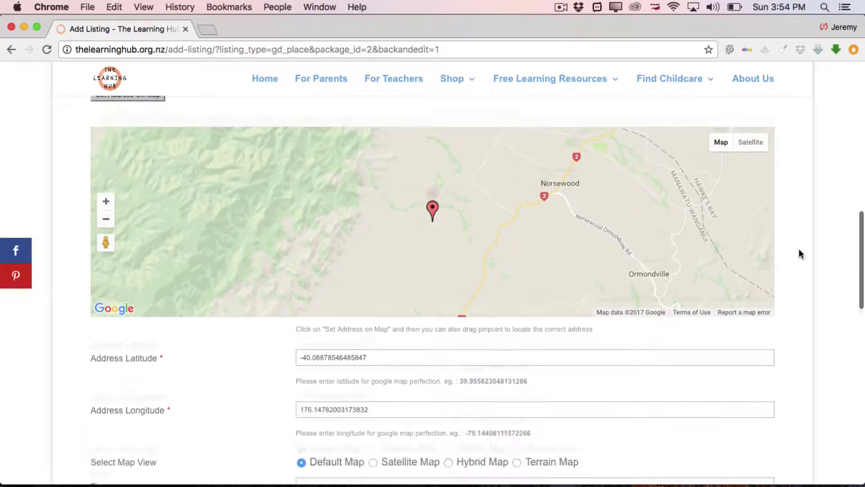
scroll(799, 254, "down", 7)
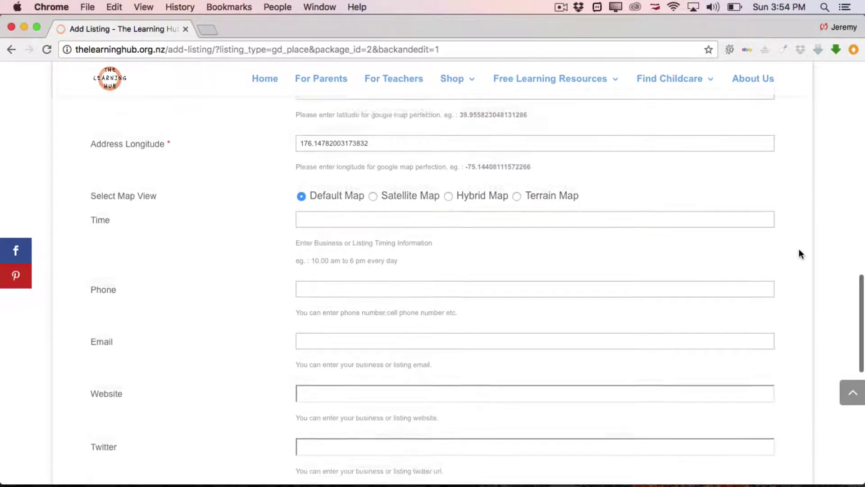
scroll(799, 254, "down", 4)
scroll(799, 254, "up", 1)
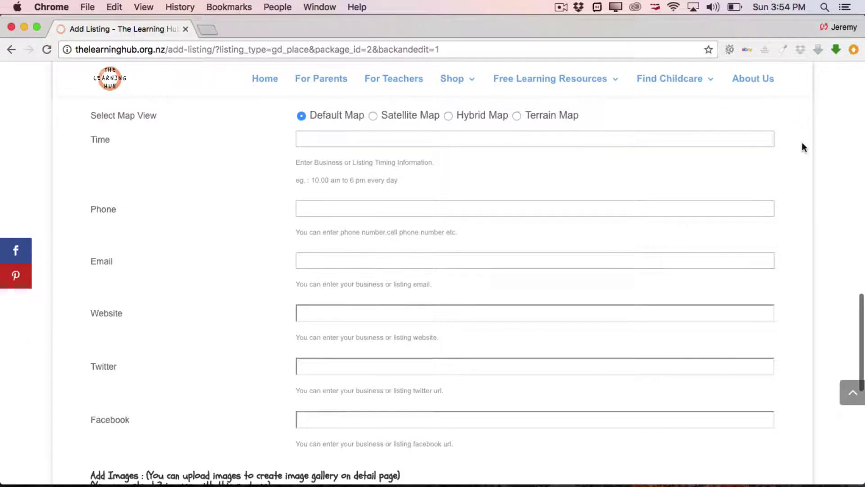
scroll(802, 143, "up", 10)
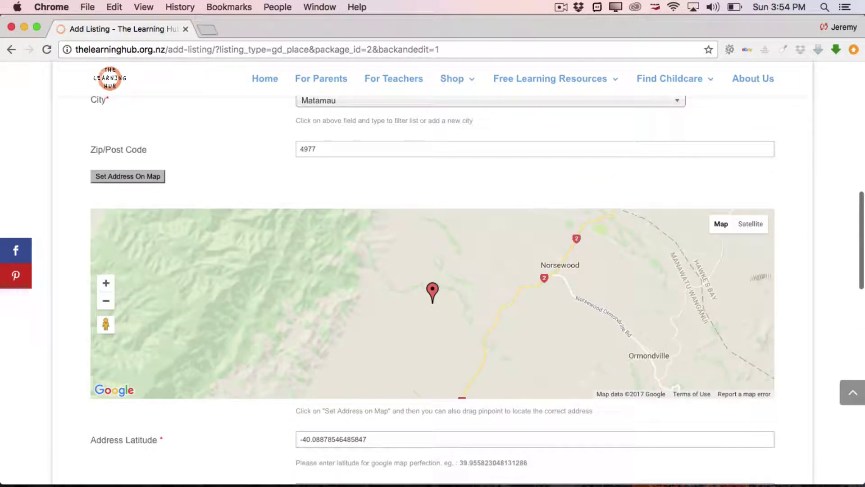
scroll(797, 292, "down", 10)
scroll(798, 292, "up", 3)
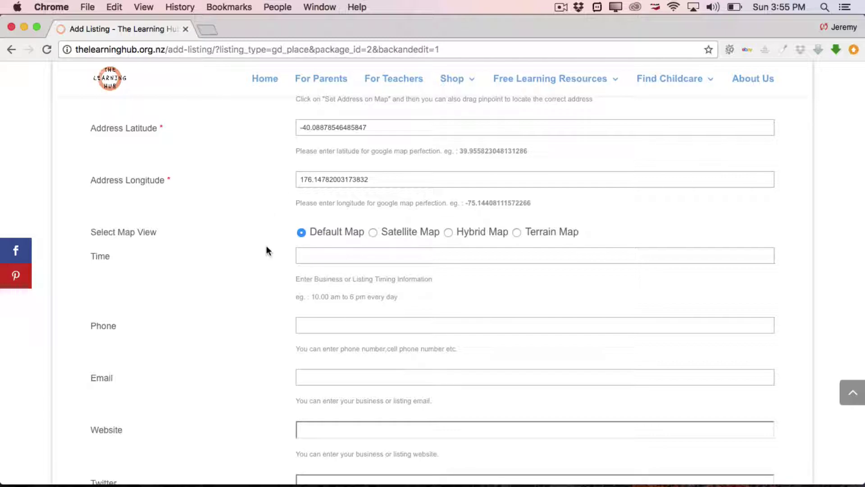
- Enter opening hours '8am - 5pm Mon - Fri' and the listing's phone number
scroll(266, 251, "down", 1)
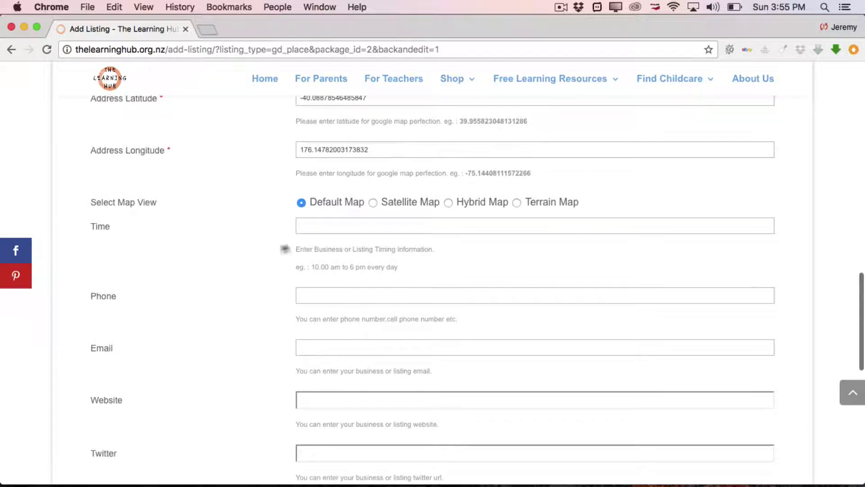
left_click(332, 227)
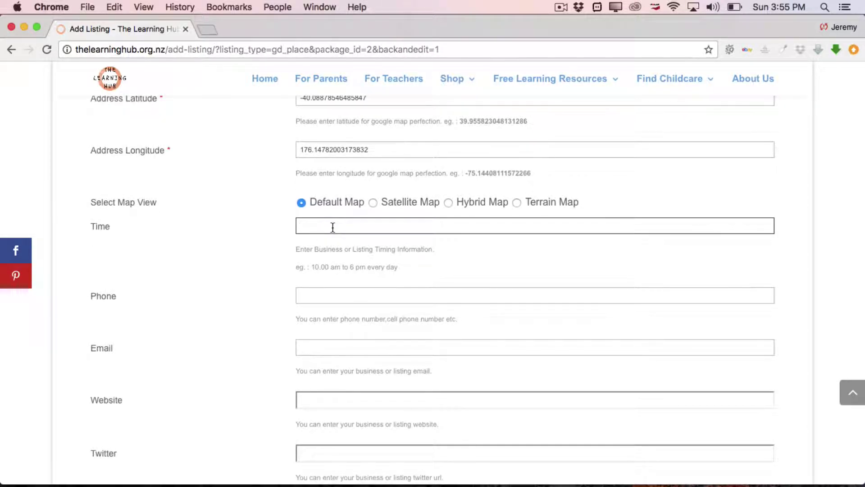
type("8am - 5pm Mon - Fri")
scroll(196, 303, "down", 3)
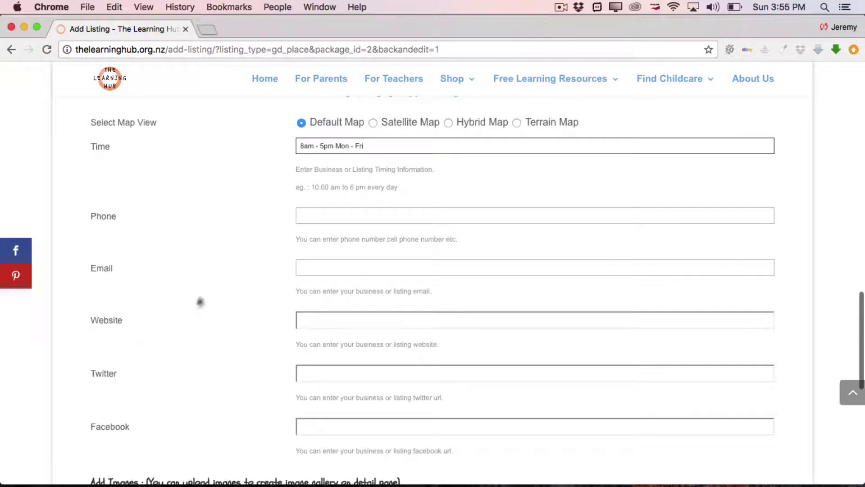
left_click(337, 216)
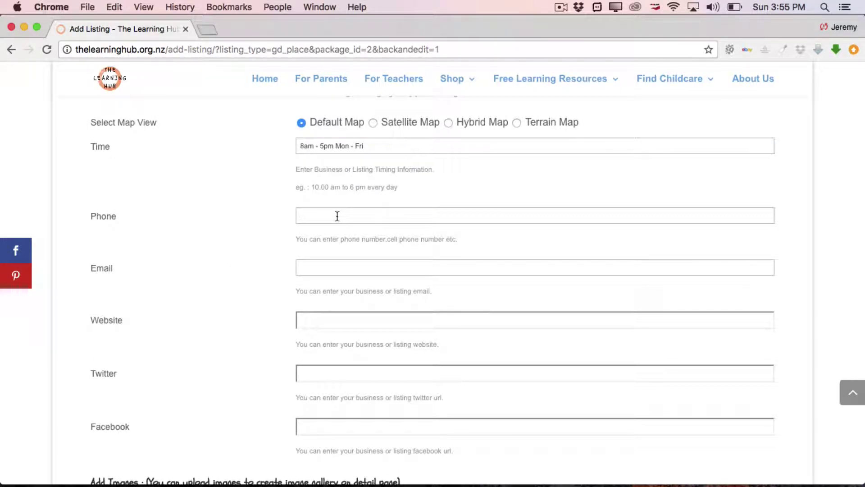
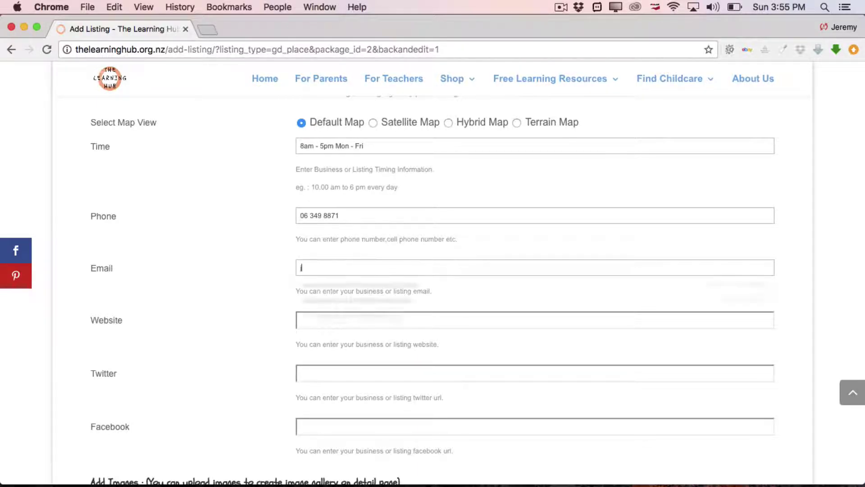
left_click(335, 266)
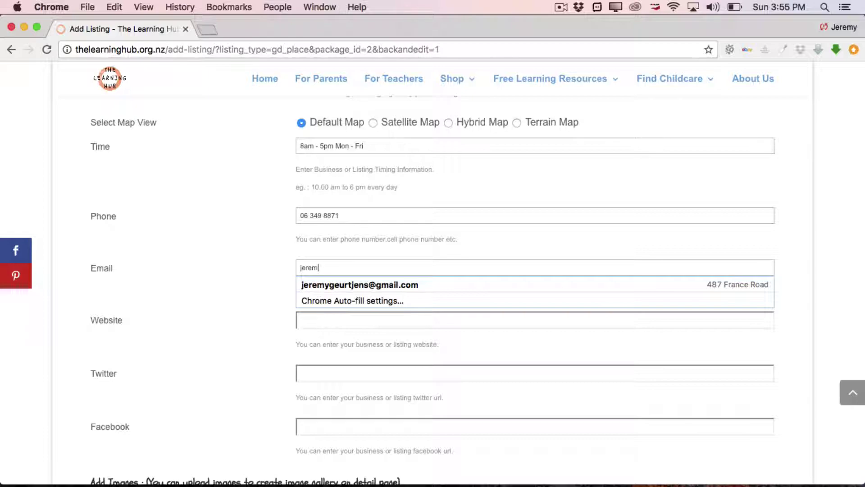
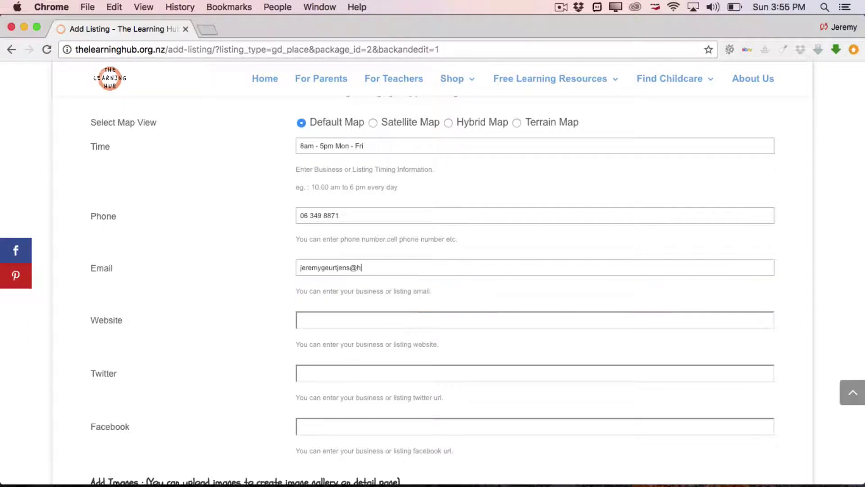
left_click(337, 320)
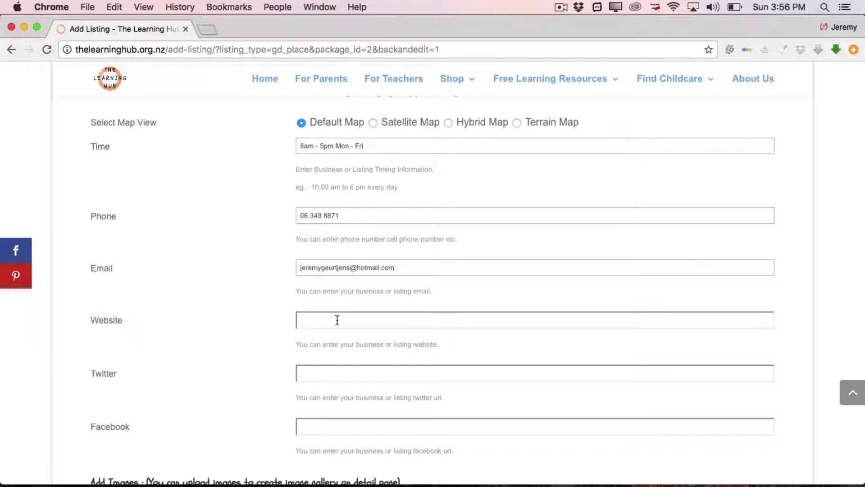
type("www.learninghub.org.nz")
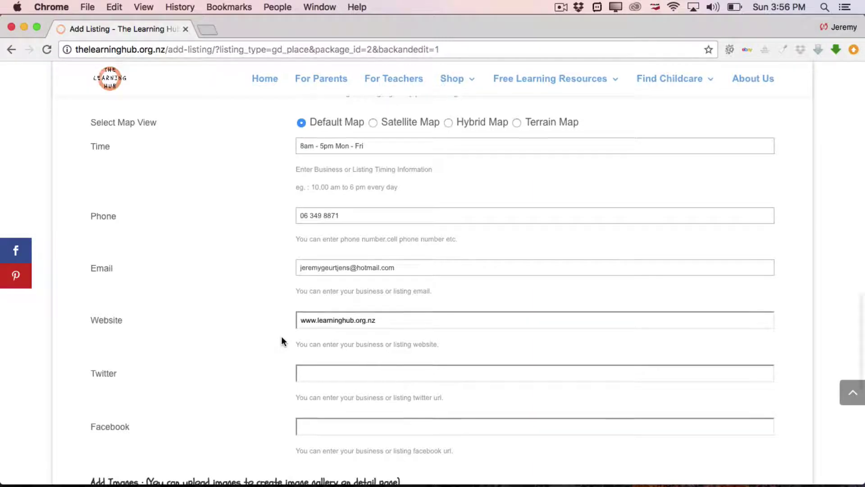
scroll(281, 336, "down", 3)
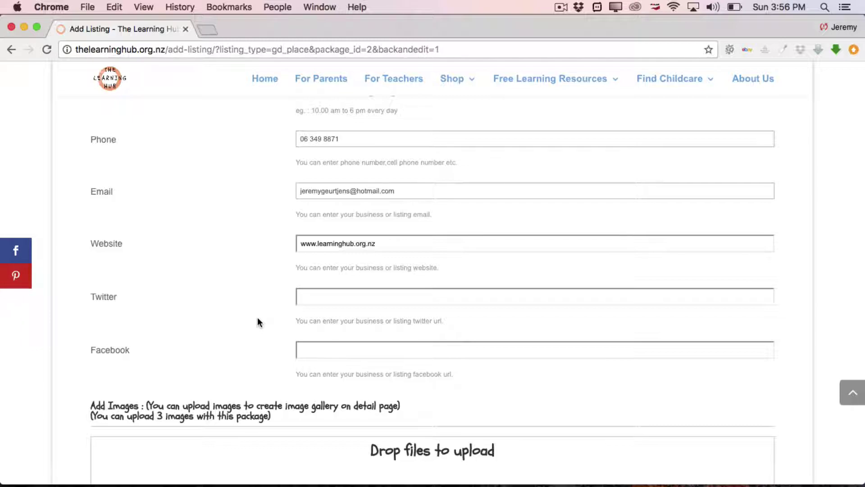
scroll(258, 317, "down", 2)
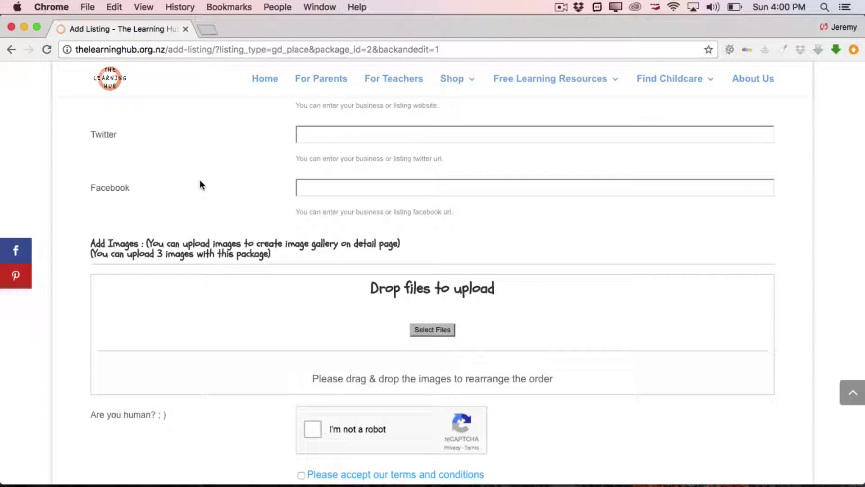
left_click(433, 332)
- Drag Boy-Playing-Buses.jpg, Boy-Wooden-Toys.jpg and Girl-On-Playground.jpg from Sample Listings into the image area
left_click(828, 476)
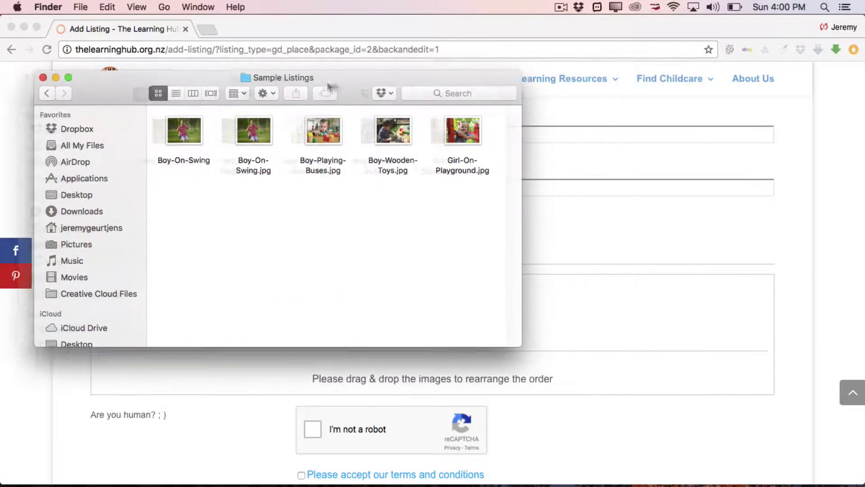
left_click_drag(327, 82, 318, 39)
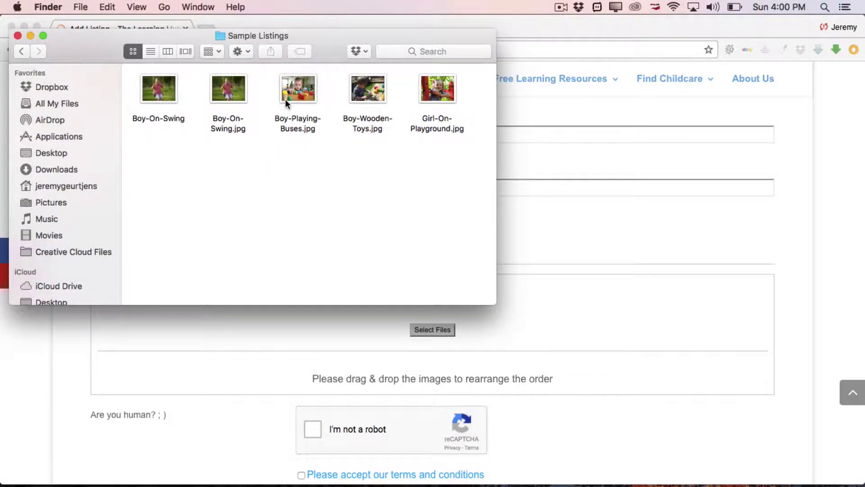
left_click_drag(270, 86, 469, 155)
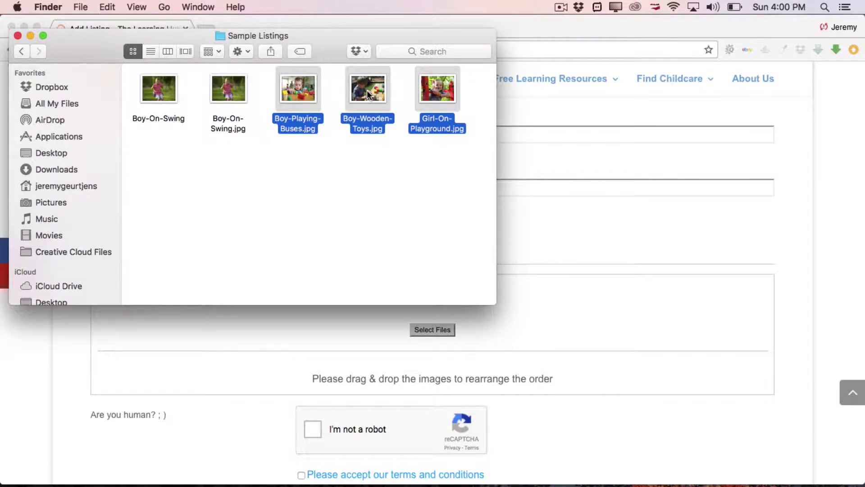
left_click_drag(366, 90, 602, 299)
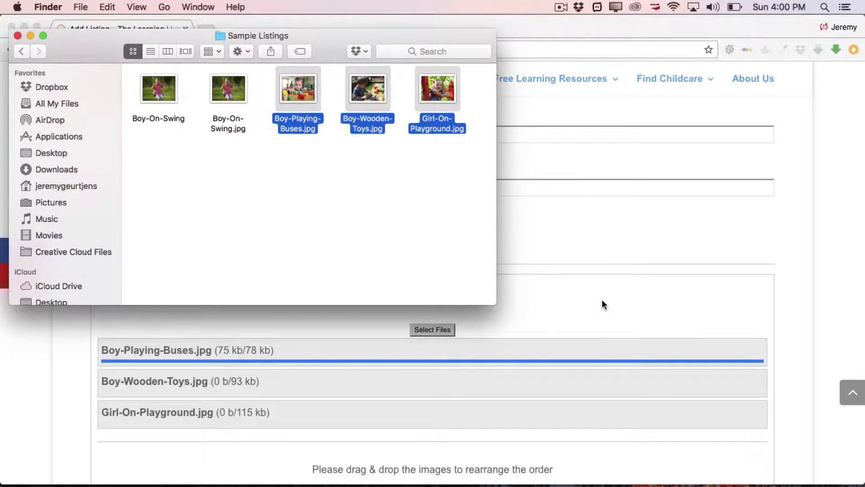
left_click(30, 36)
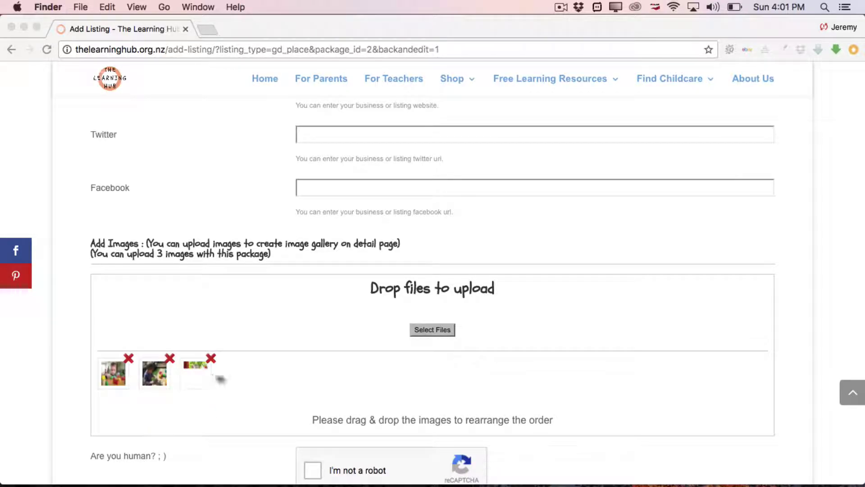
- Let the three photo uploads finish, then scroll down toward the reCAPTCHA and terms checkbox
scroll(80, 397, "down", 3)
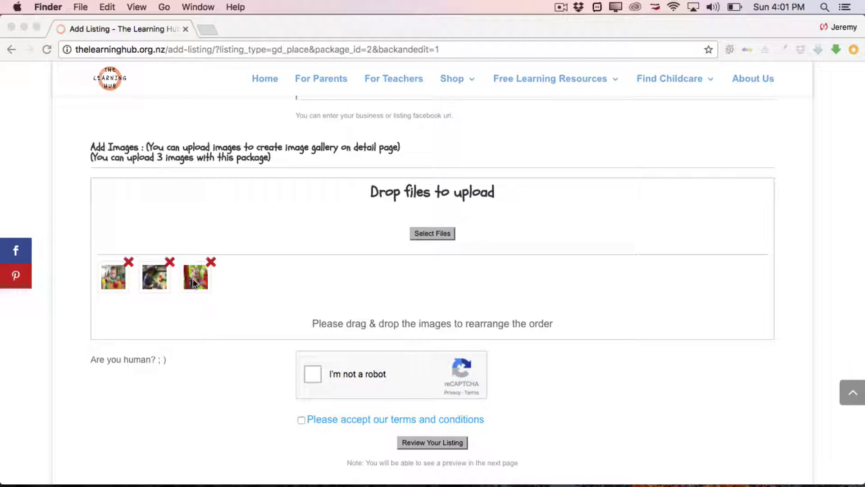
- Reorder the gallery thumbnails, then delete the uploaded photos with their red X buttons
left_click(193, 278)
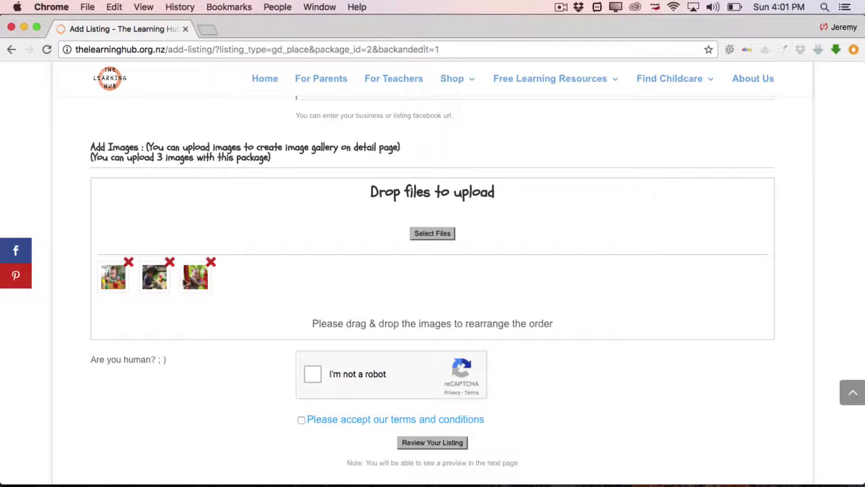
left_click_drag(194, 278, 111, 283)
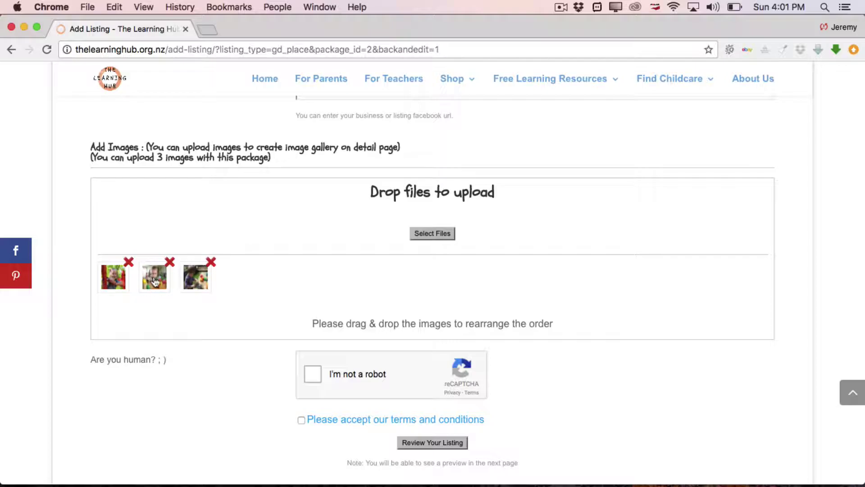
left_click_drag(154, 282, 208, 280)
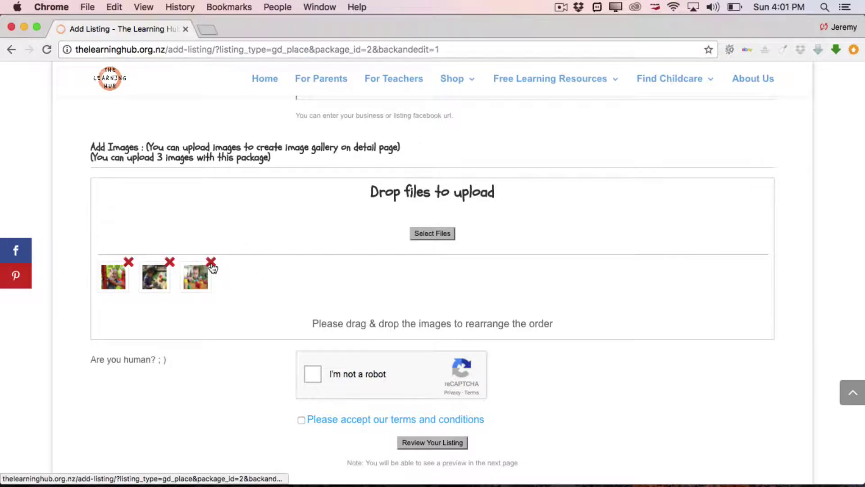
left_click(170, 261)
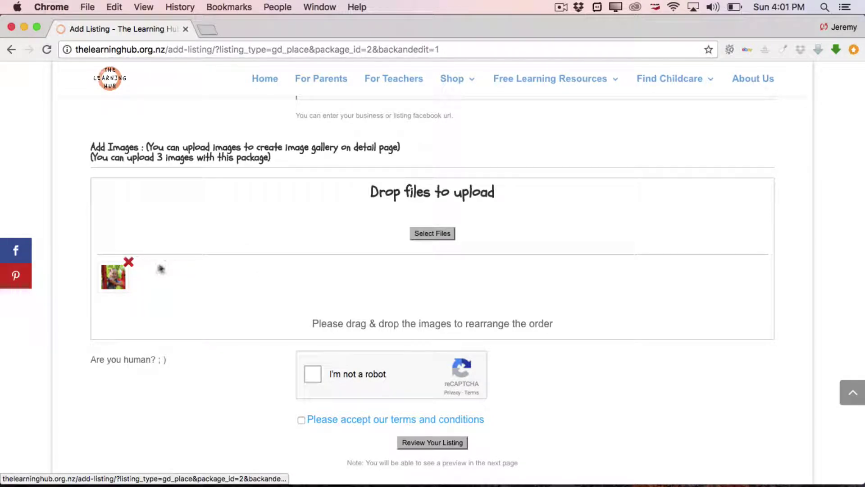
left_click(128, 262)
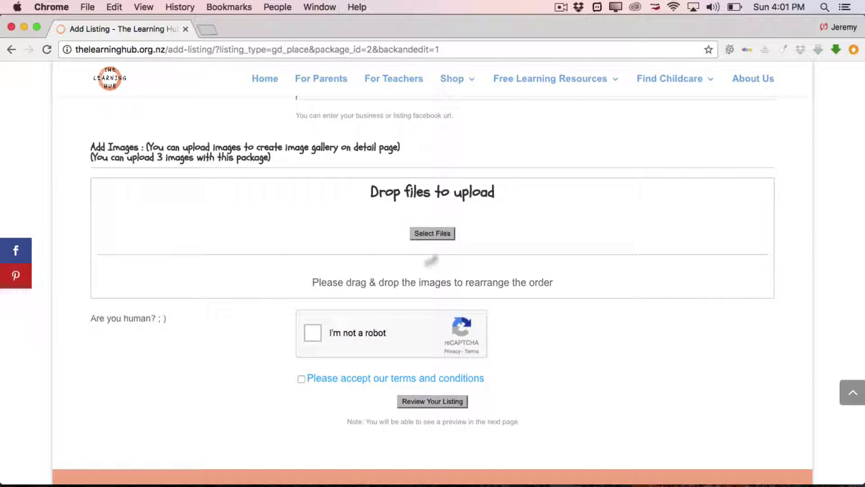
- Upload Boy-Playing-Buses through Girl-On-Playground from The Learning Hub > Images > Sample Listings
left_click(439, 232)
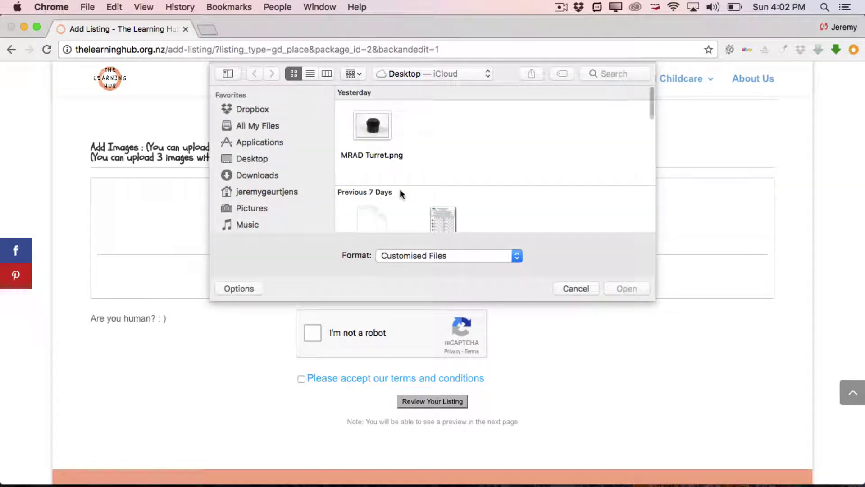
scroll(399, 189, "down", 3)
double_click(371, 179)
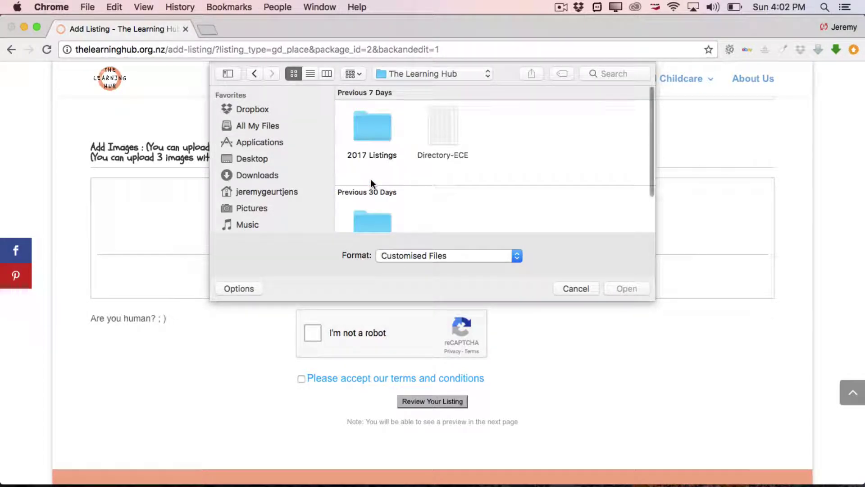
double_click(366, 132)
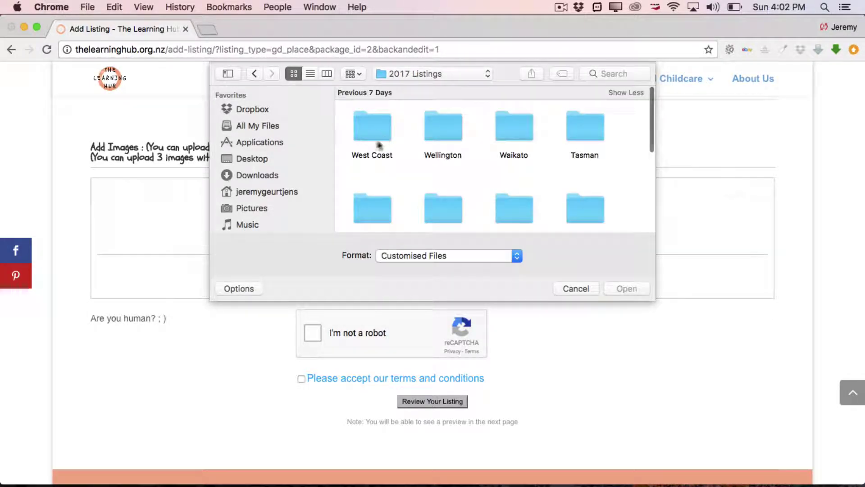
left_click(254, 74)
scroll(288, 135, "down", 2)
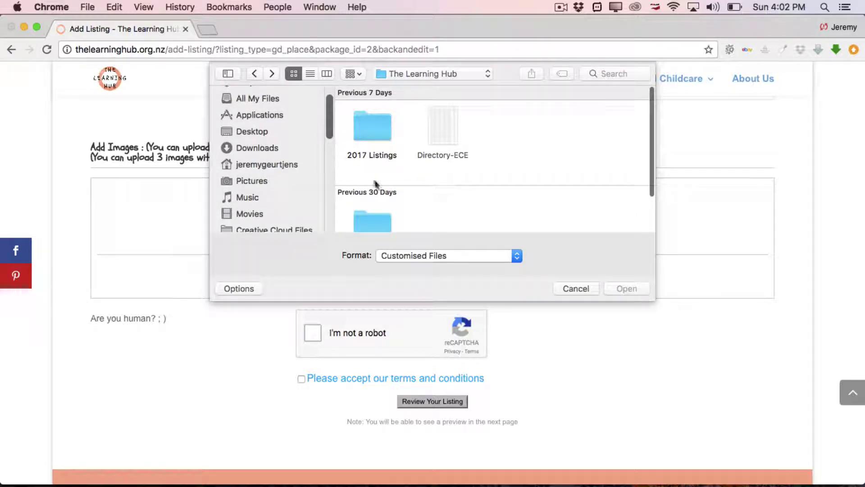
scroll(372, 192, "down", 1)
double_click(372, 215)
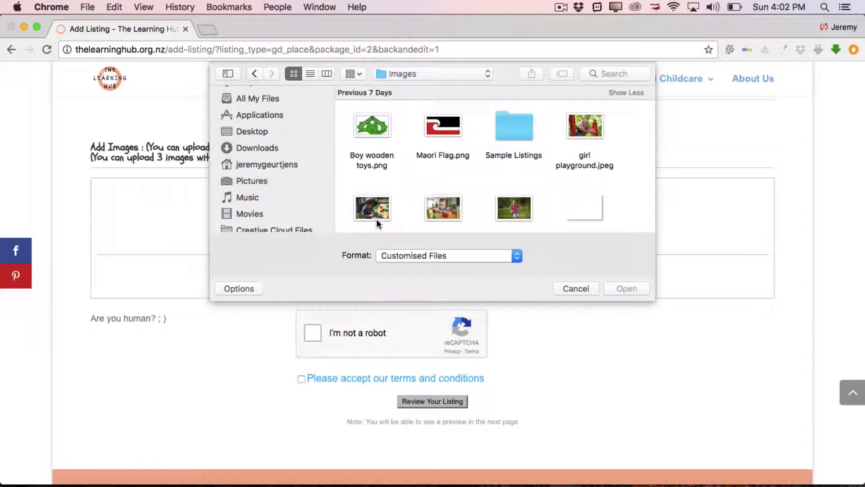
double_click(512, 129)
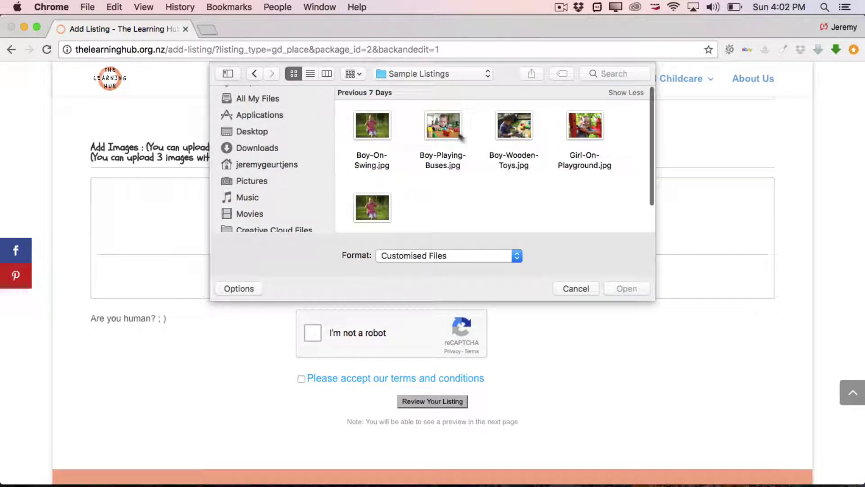
left_click(428, 121)
left_click(584, 159, "shift")
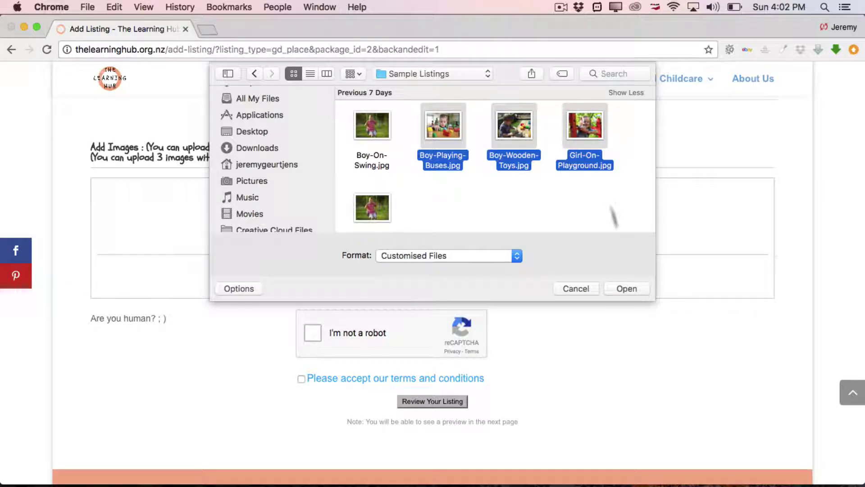
left_click(626, 288)
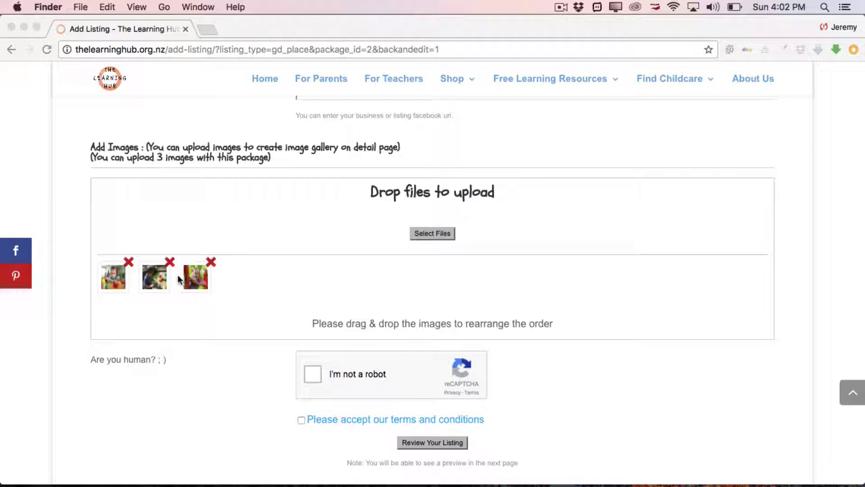
- Drag the first gallery thumbnail to the end of the row
left_click(114, 282)
mouse_move(113, 283)
left_mouse_down()
mouse_move(246, 284)
mouse_move(113, 275)
left_mouse_up()
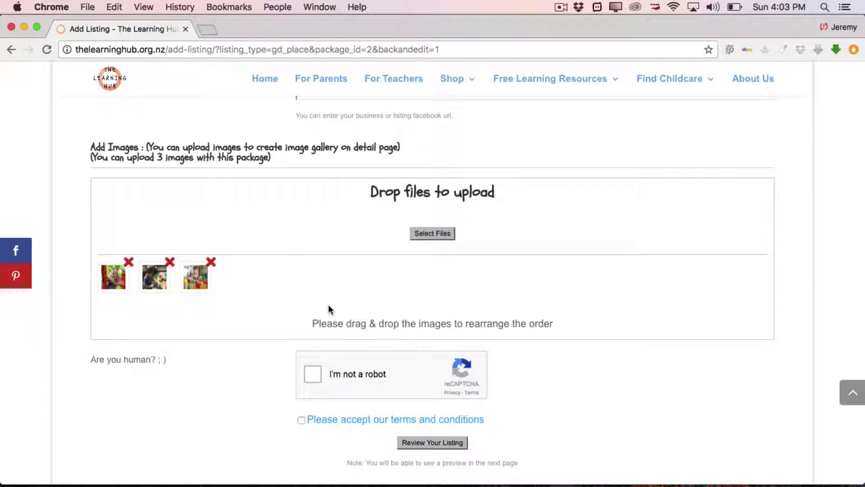
scroll(259, 390, "down", 3)
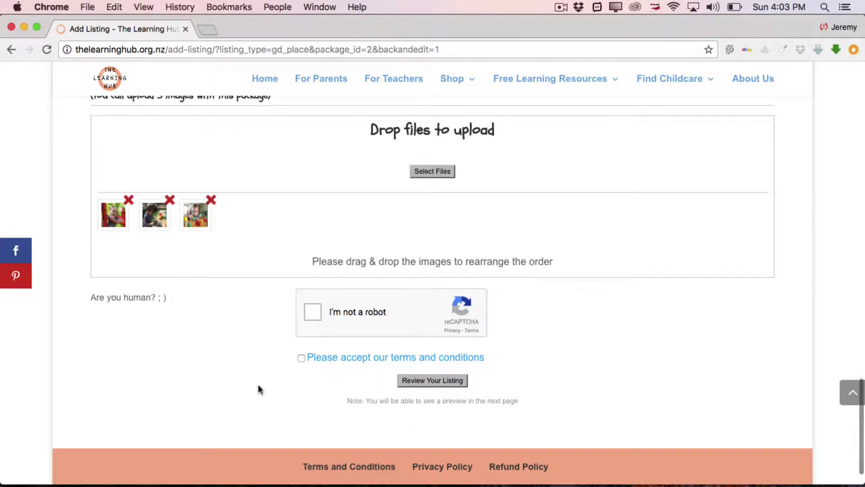
- Tick I'm not a robot, mark every car tile and verify the challenge
left_click(312, 314)
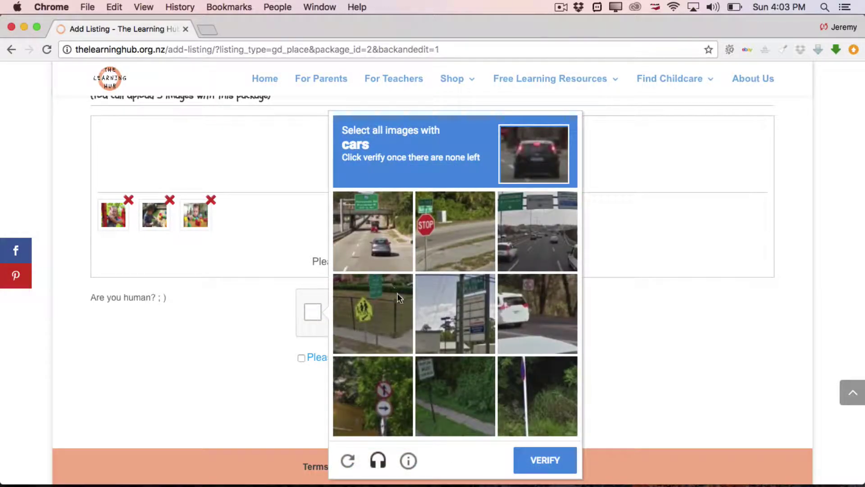
left_click(377, 240)
left_click(550, 248)
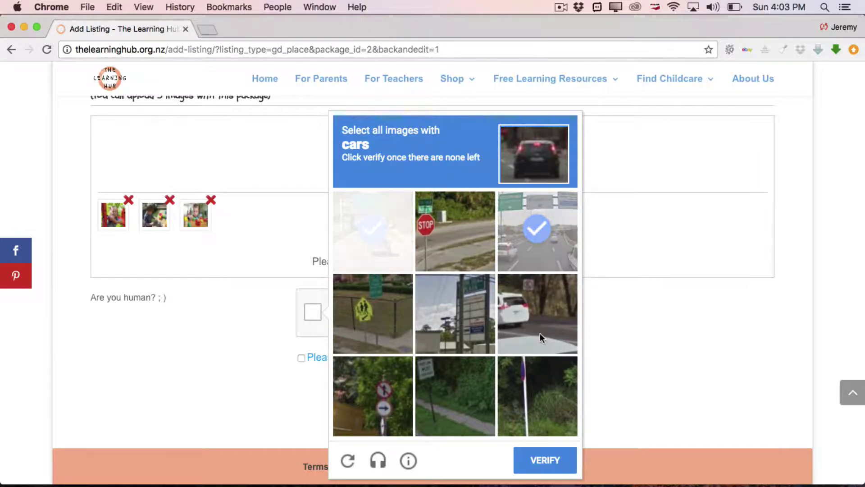
left_click(542, 323)
left_click(550, 243)
left_click(549, 309)
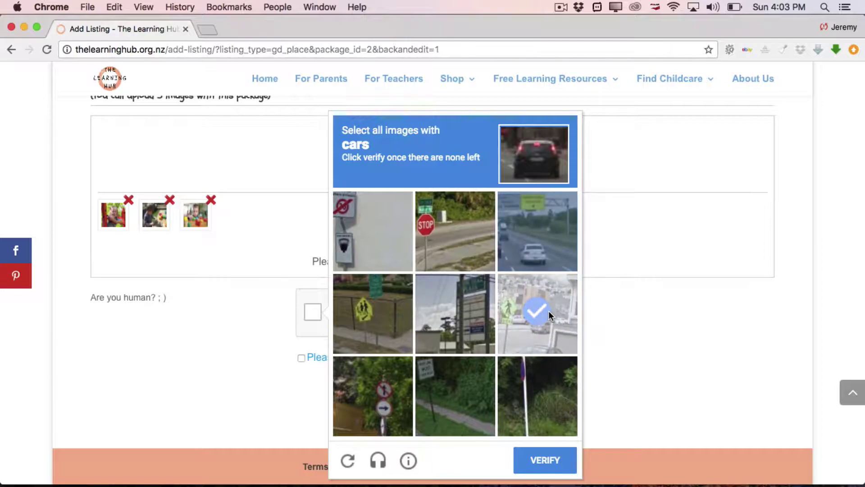
left_click(543, 237)
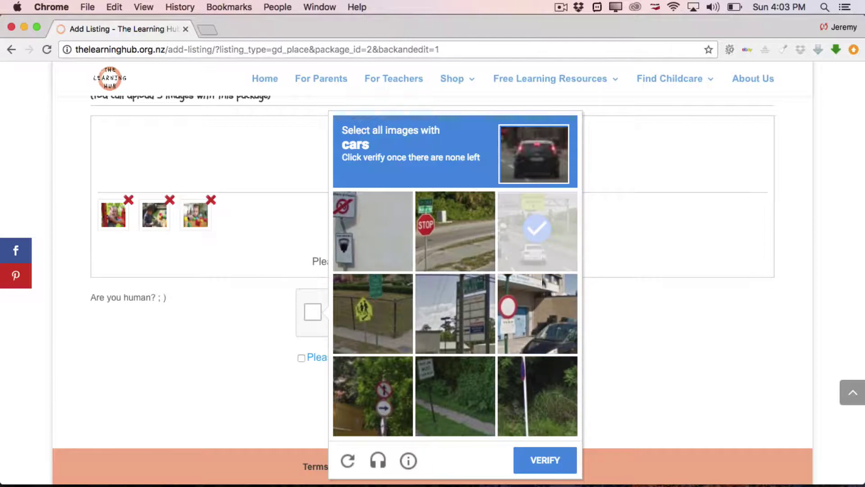
left_click(545, 314)
left_click(535, 241)
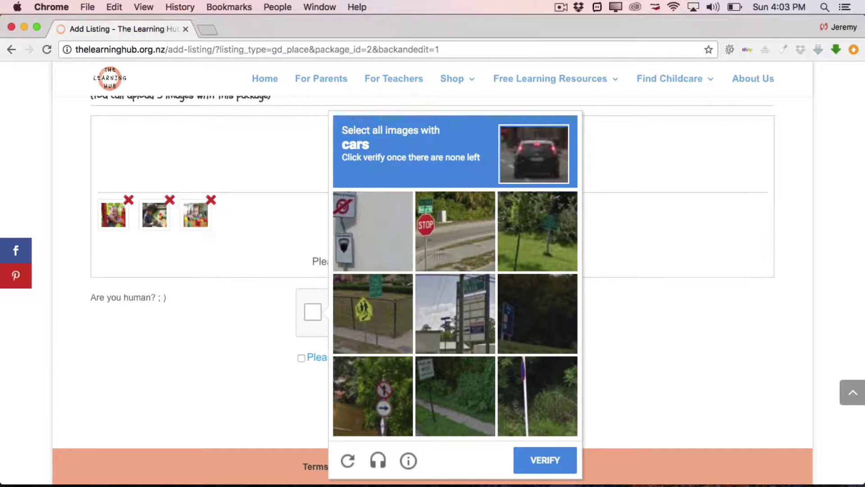
left_click(537, 456)
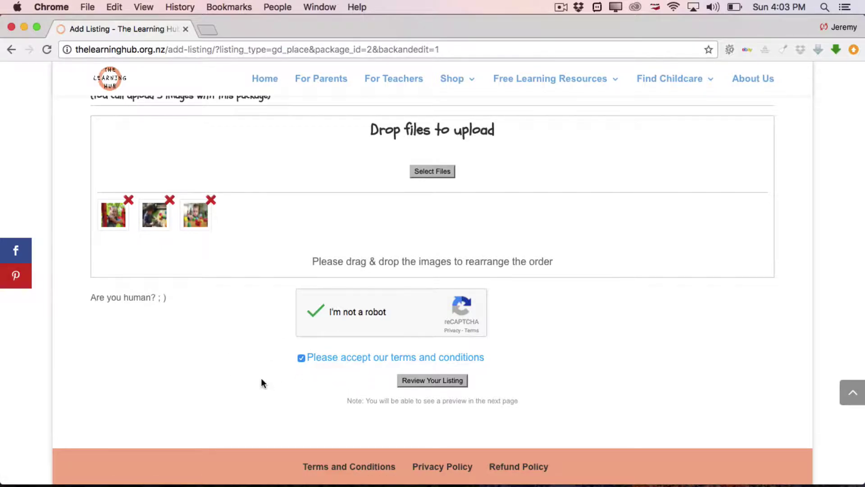
- Toggle the terms and conditions checkbox so it ends up ticked
left_click(301, 358)
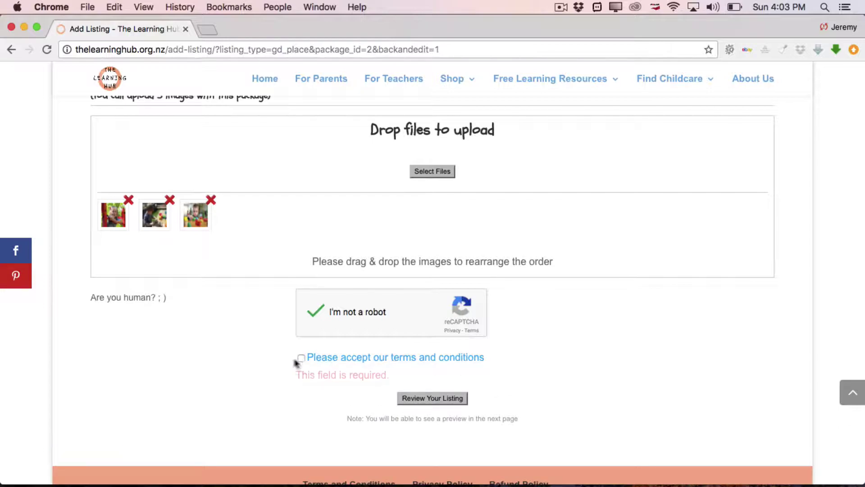
left_click(301, 358)
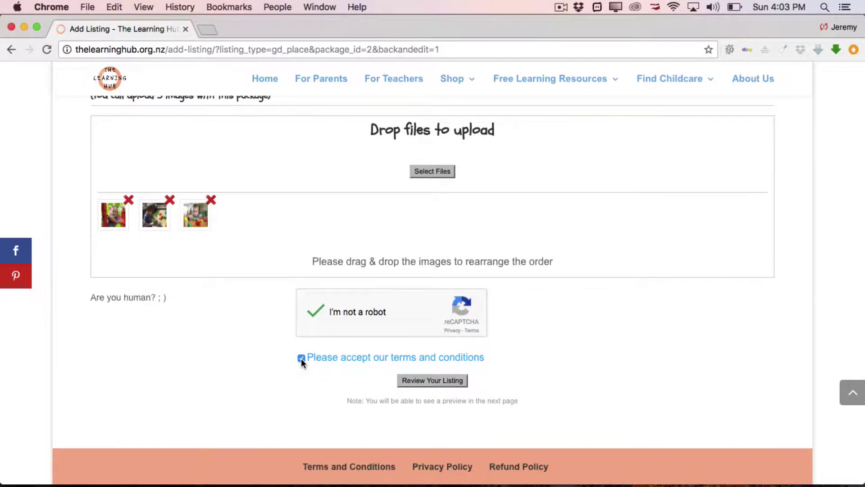
left_click(441, 380)
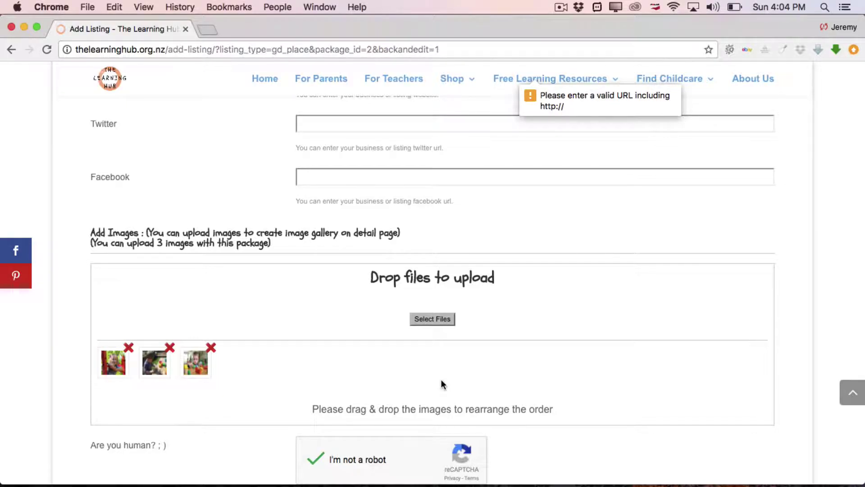
scroll(509, 321, "up", 3)
scroll(509, 322, "up", 1)
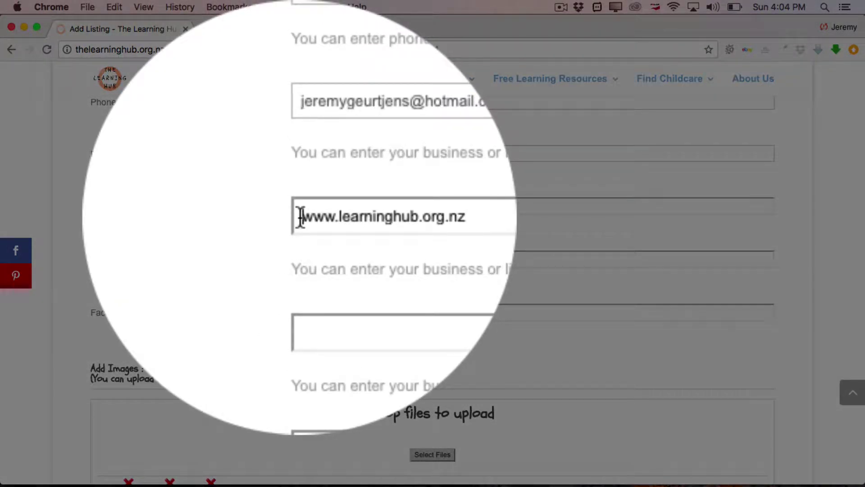
left_click(301, 217)
type("http:")
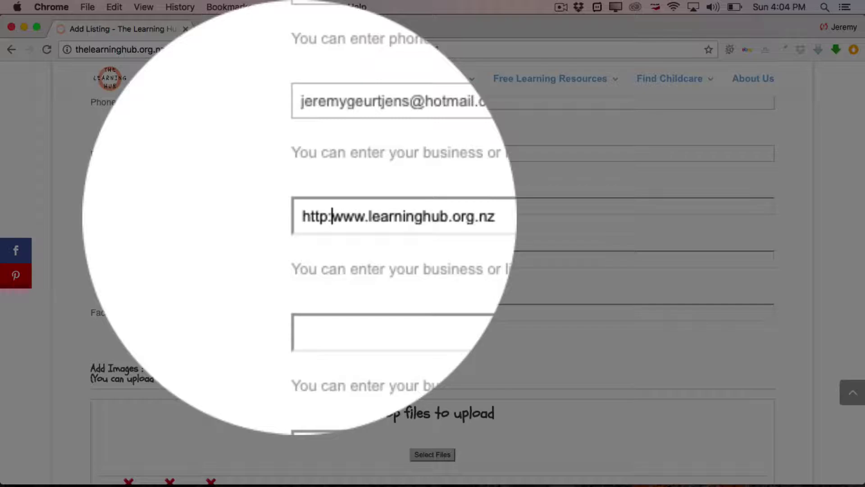
type("//")
scroll(261, 245, "down", 10)
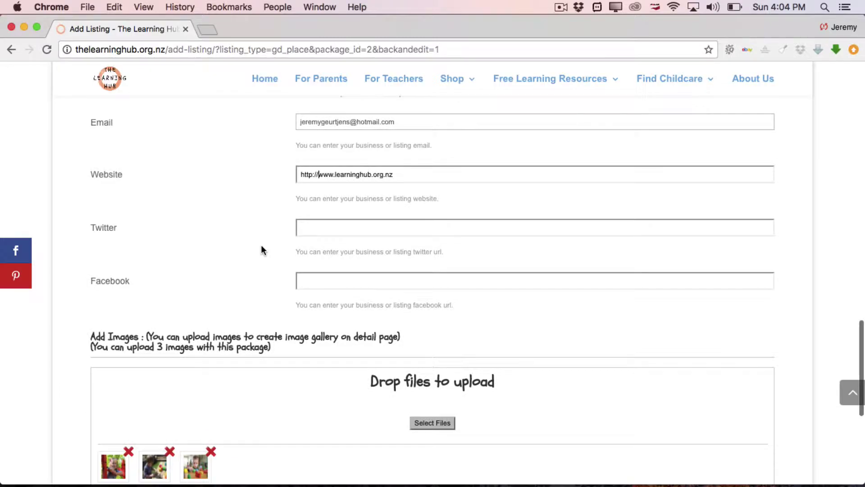
left_click(428, 363)
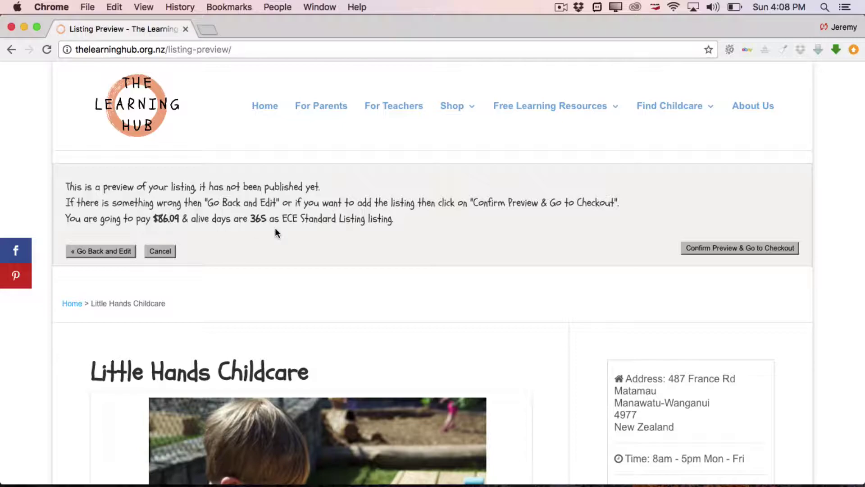
- Scroll through the Little Hands Childcare preview showing the $86.09 365-day charge
scroll(276, 229, "down", 2)
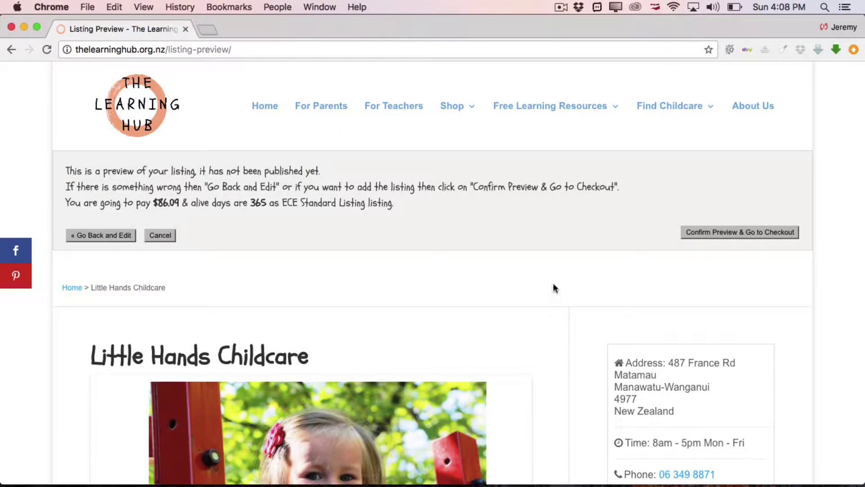
scroll(580, 293, "down", 5)
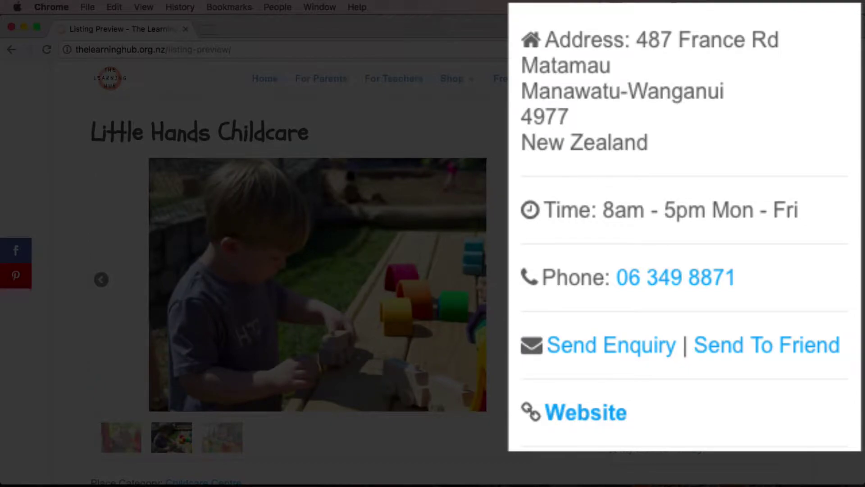
scroll(517, 256, "down", 2)
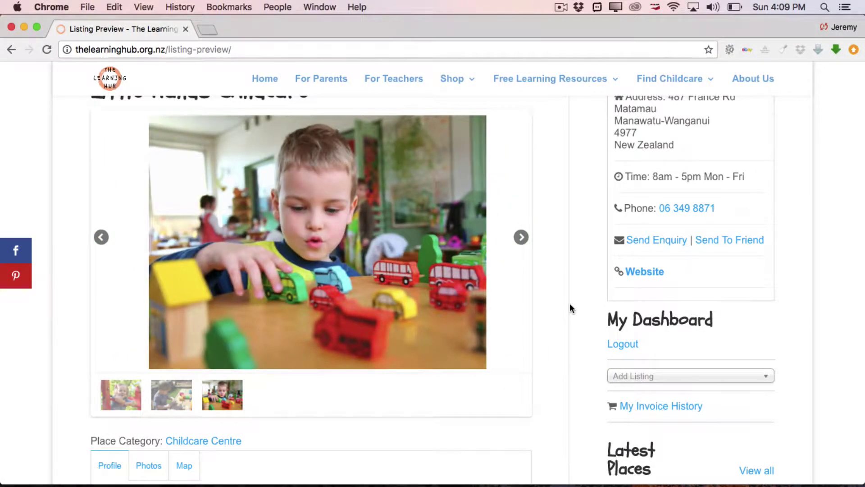
scroll(569, 345, "down", 5)
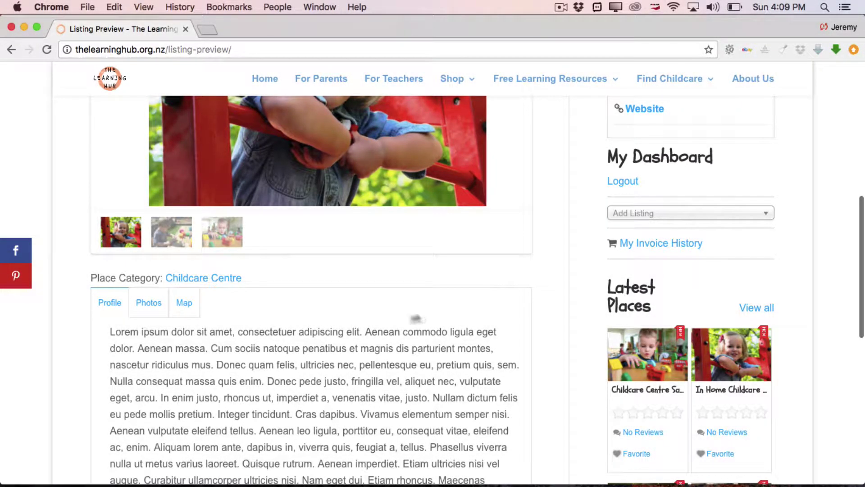
scroll(552, 297, "down", 5)
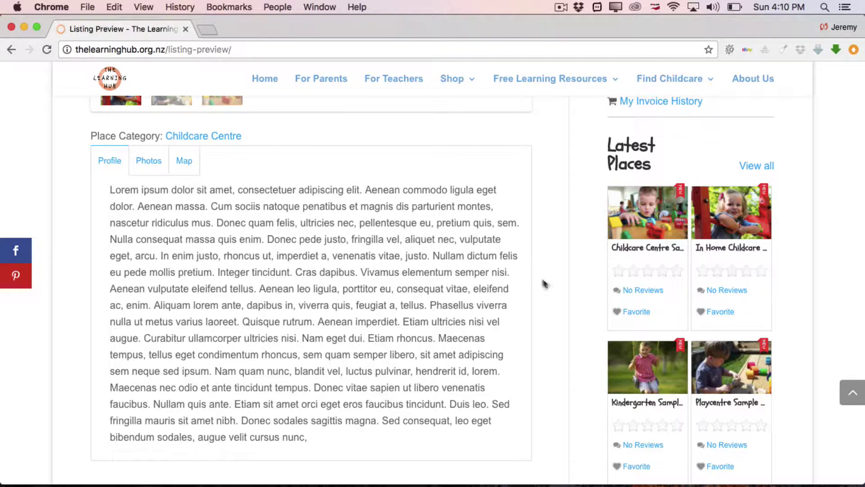
scroll(546, 296, "down", 5)
scroll(545, 289, "up", 7)
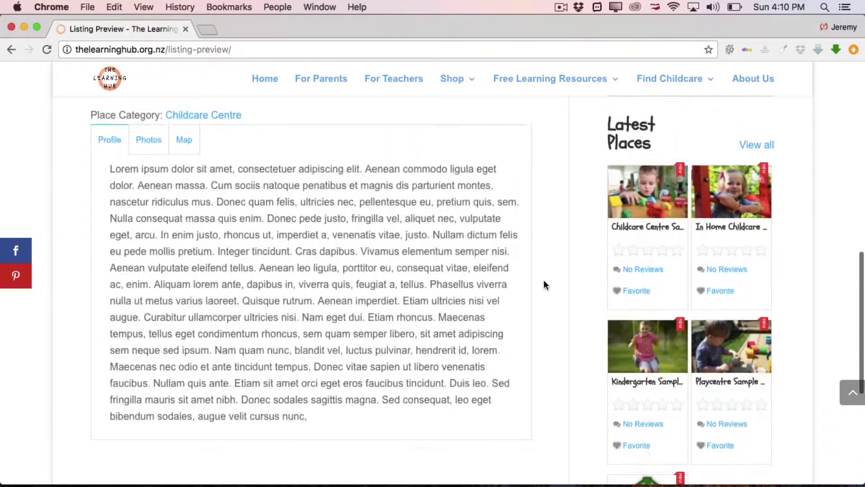
scroll(543, 282, "down", 2)
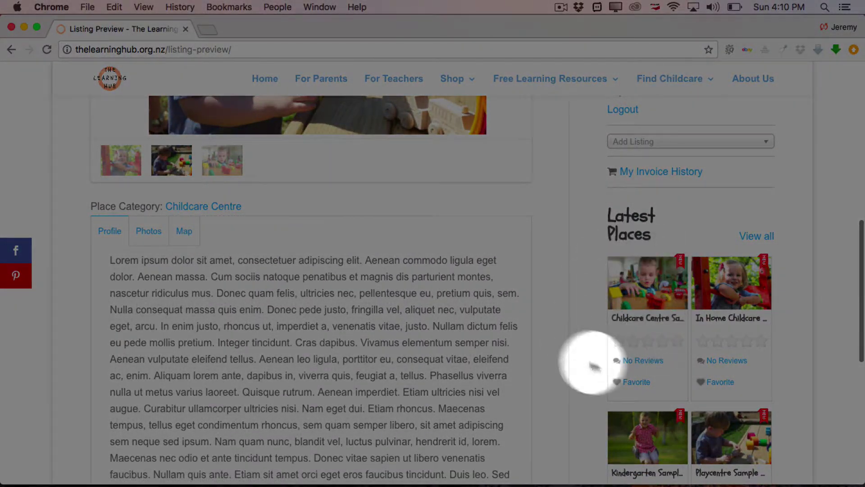
scroll(558, 213, "up", 10)
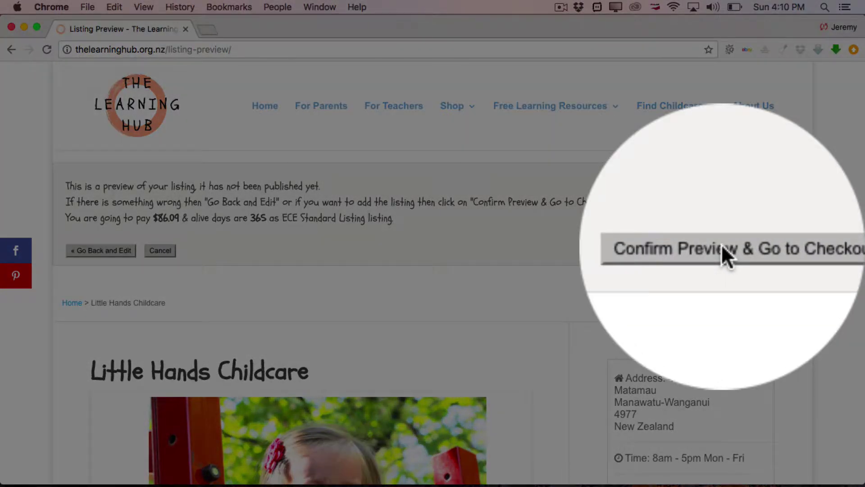
- Confirm the Little Hands Childcare preview and proceed to the Checkout page
left_click(721, 245)
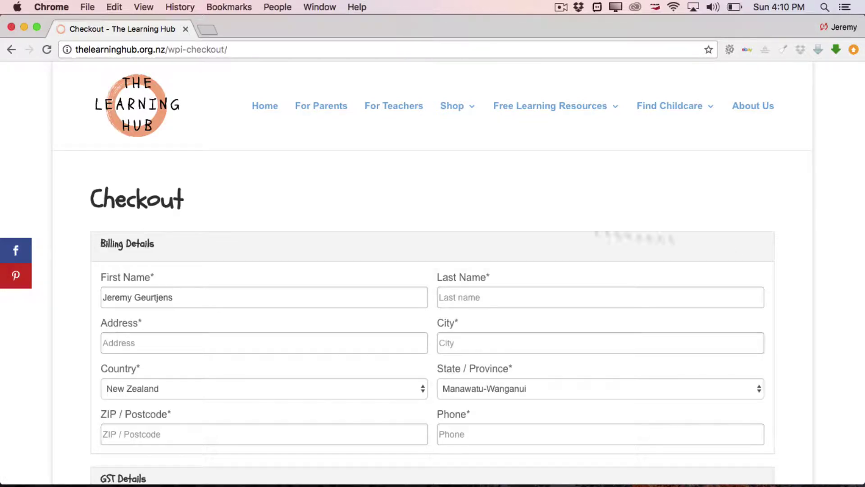
- Remove the surname from First Name and enter the last name separately
scroll(162, 193, "down", 3)
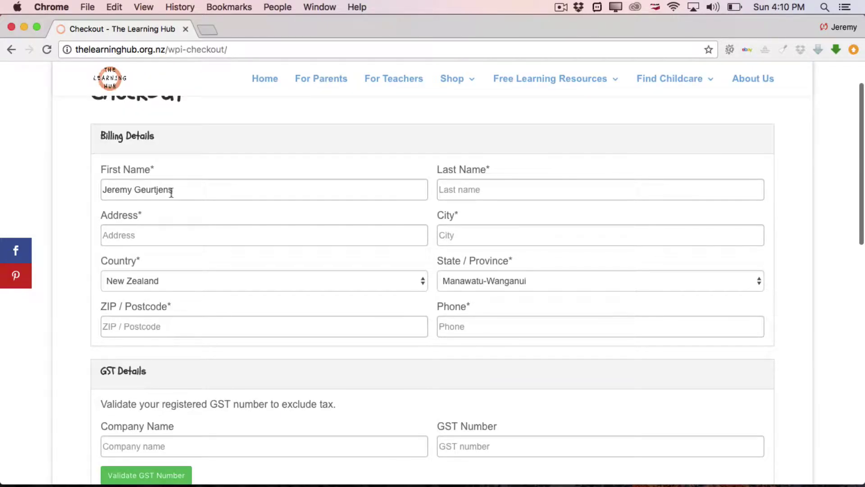
left_click(259, 194)
key("BackSpace")
key("BackSpace")
key("BackSpace")
key("BackSpace")
key("BackSpace")
key("BackSpace")
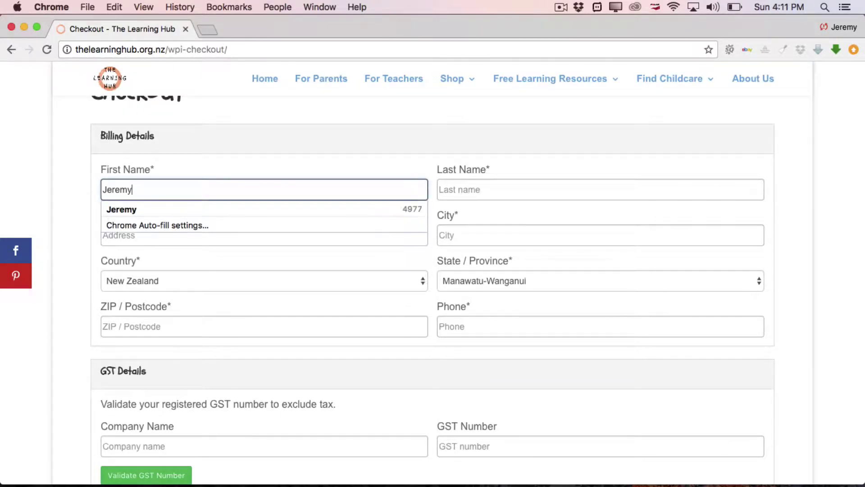
left_click(481, 180)
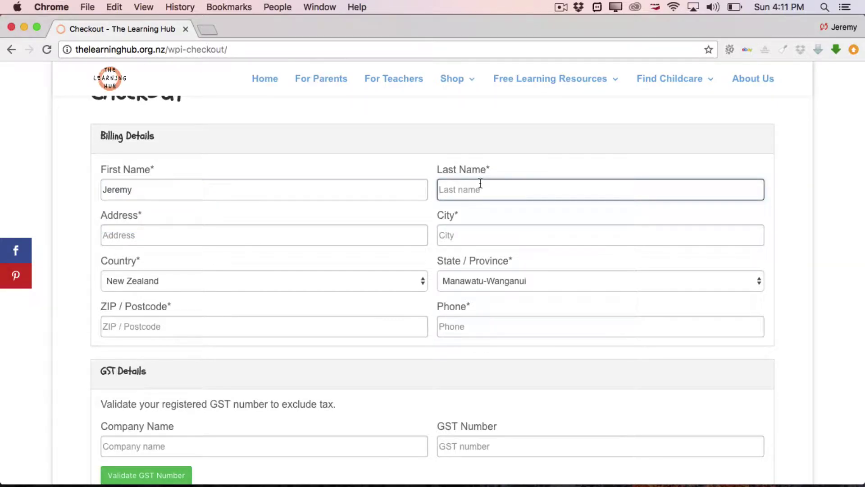
type("Geurtjens")
- Fill in the street address, city, postcode and phone number
left_click(259, 234)
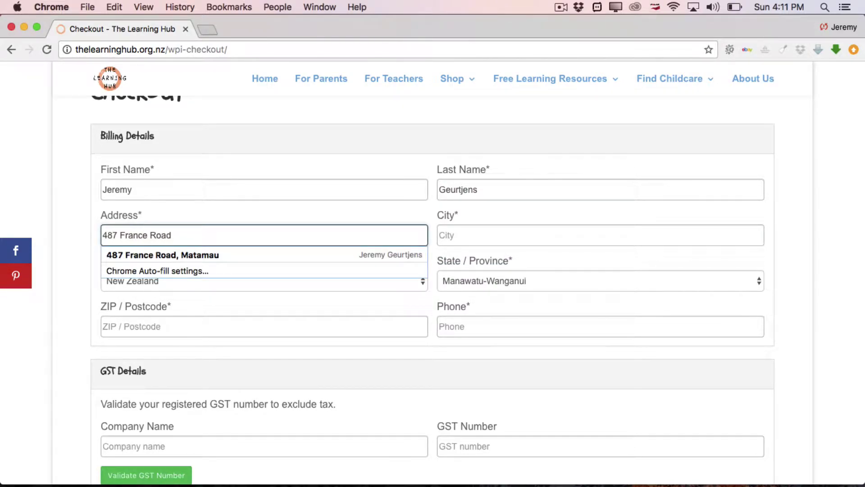
key("Tab")
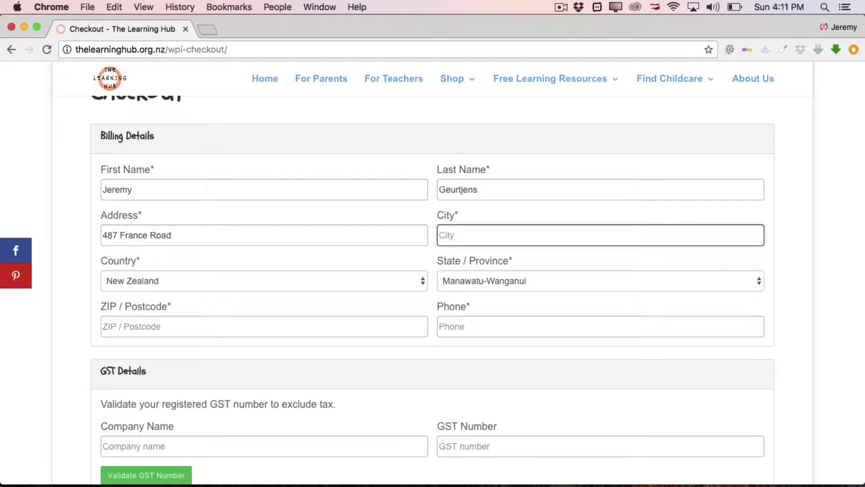
type("Dannevirke")
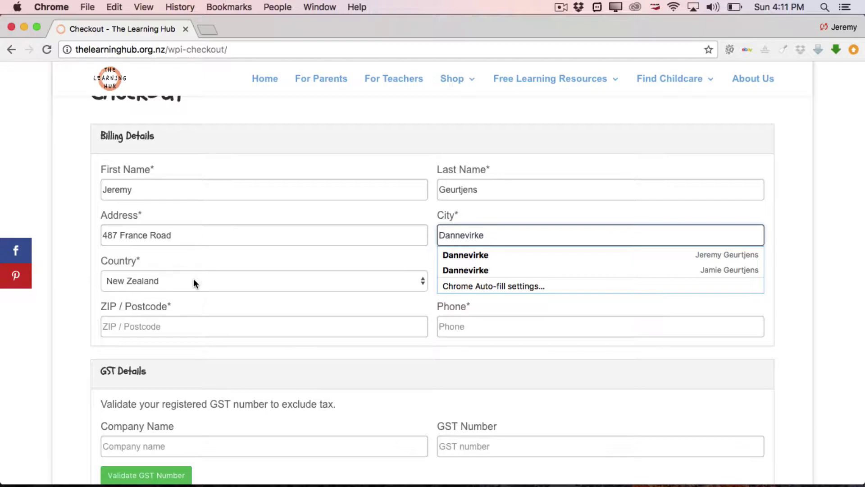
left_click(228, 261)
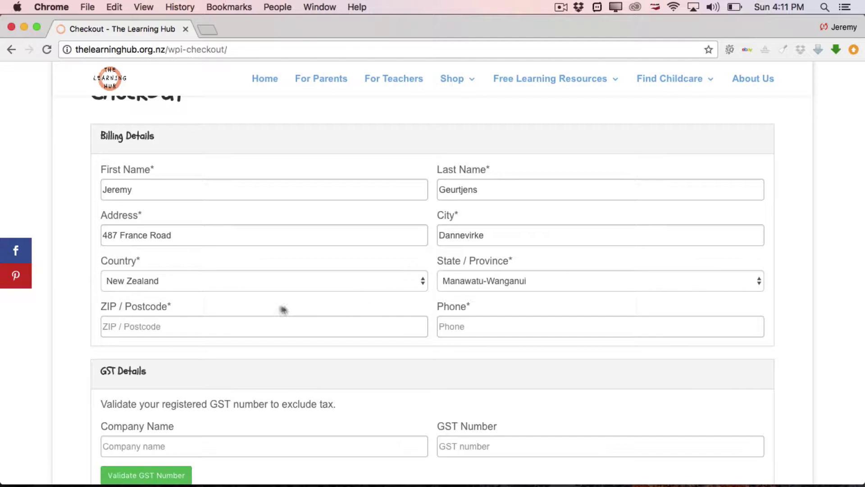
left_click(209, 327)
type("4977")
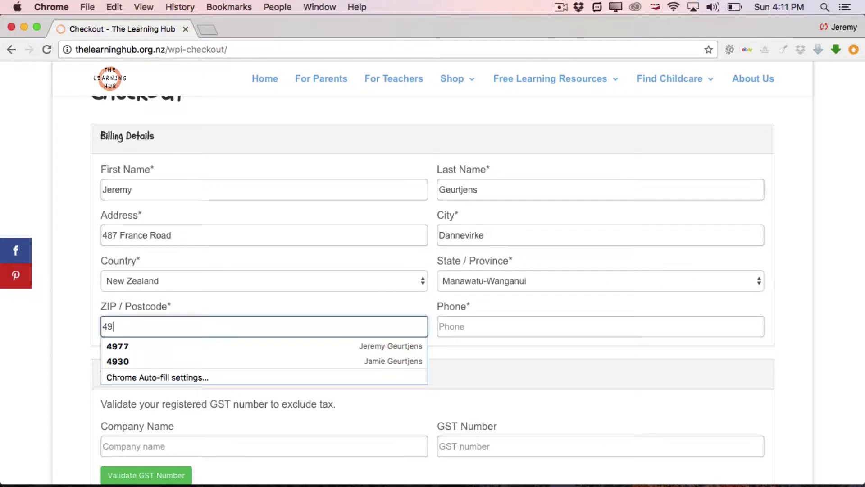
left_click(467, 328)
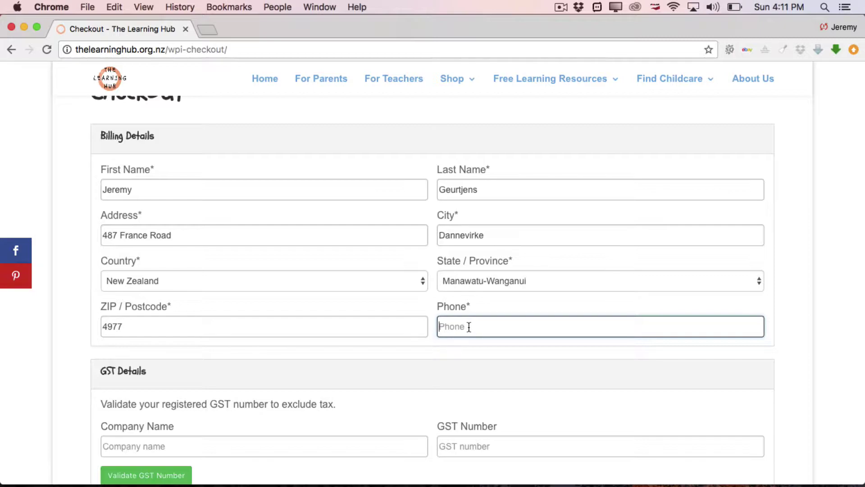
scroll(788, 331, "down", 5)
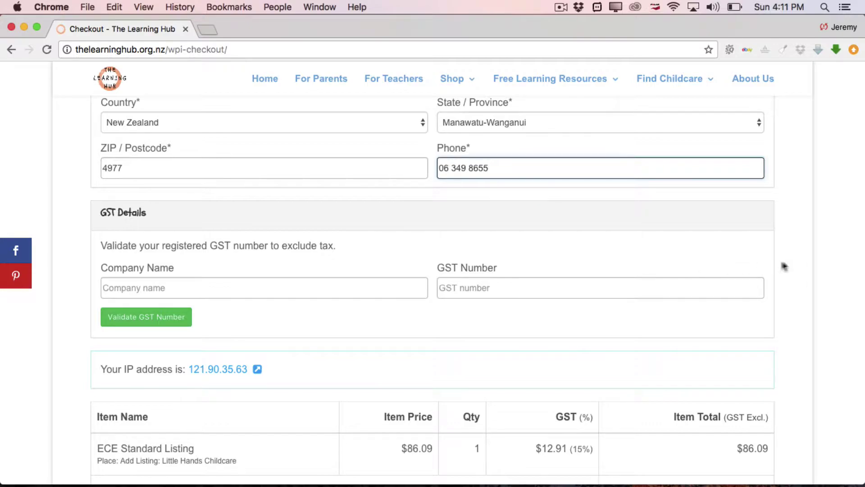
scroll(789, 272, "down", 5)
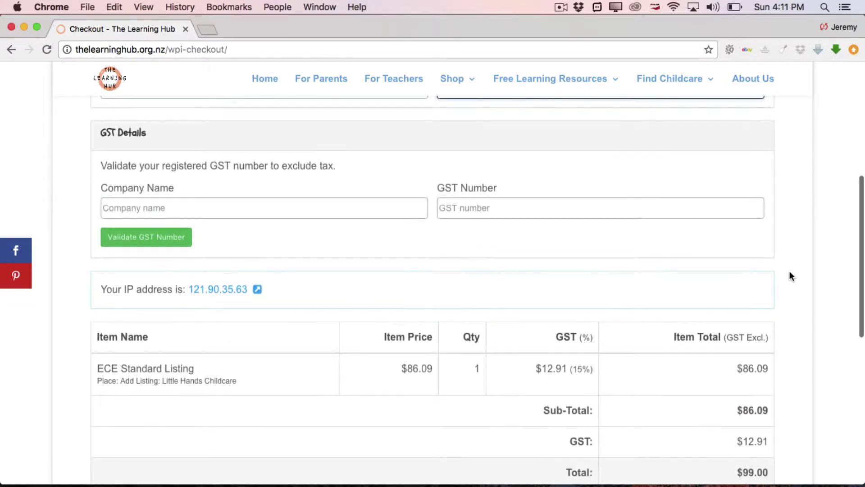
scroll(789, 272, "down", 3)
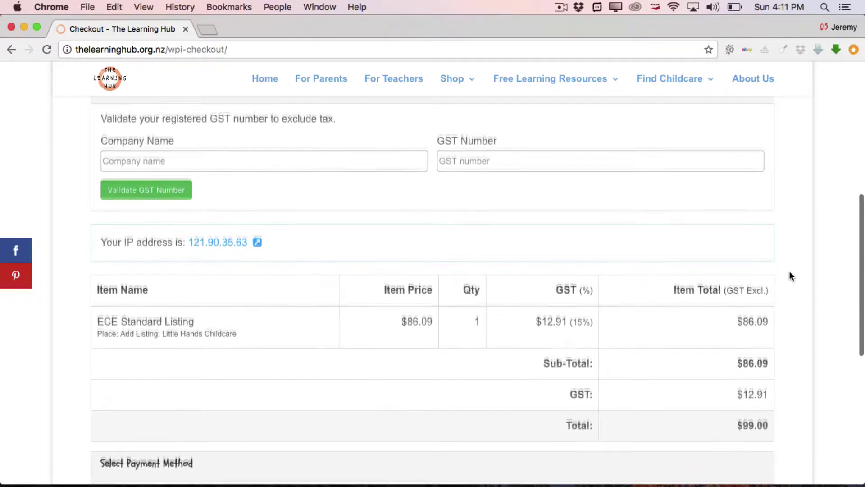
scroll(789, 272, "down", 5)
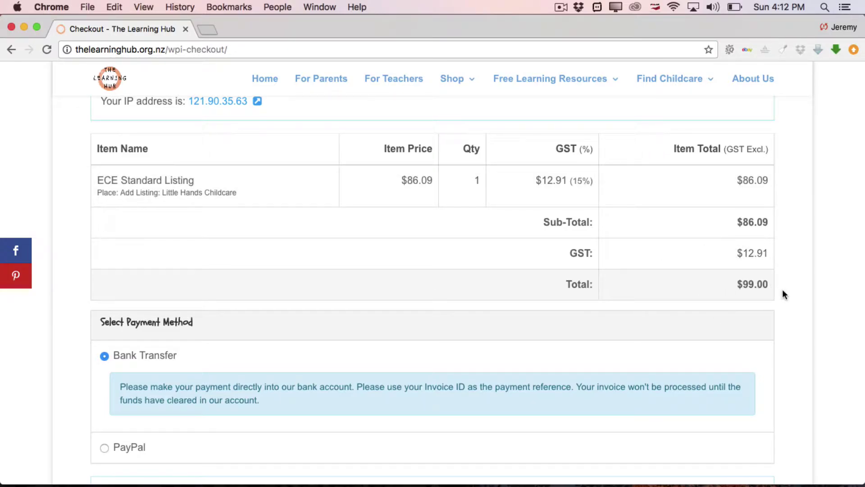
- Keep Bank Transfer as the payment method and submit the order with Proceed to Pay
scroll(782, 294, "down", 3)
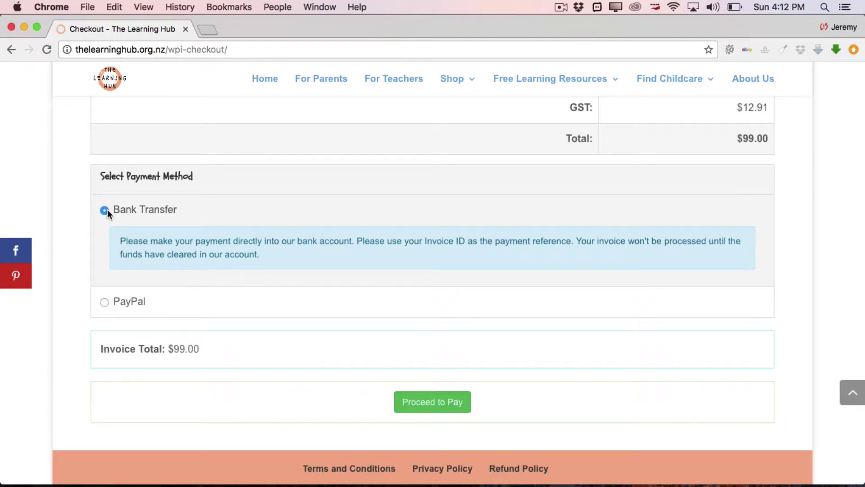
left_click(104, 301)
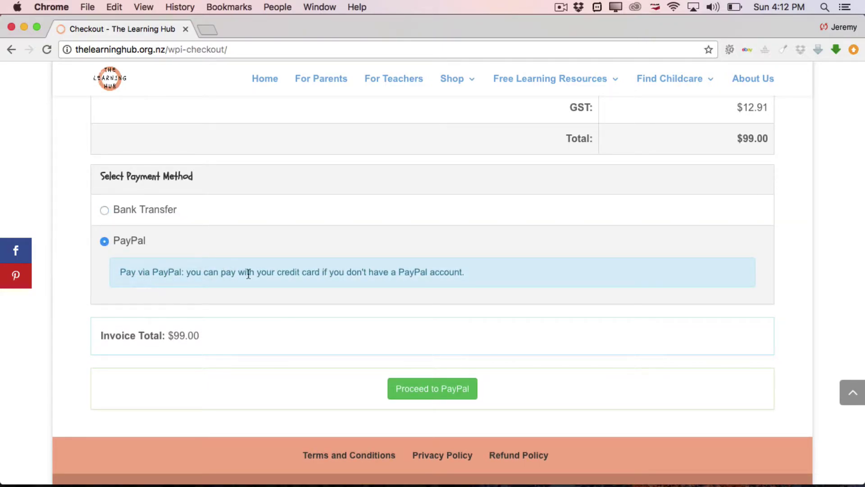
left_click(105, 210)
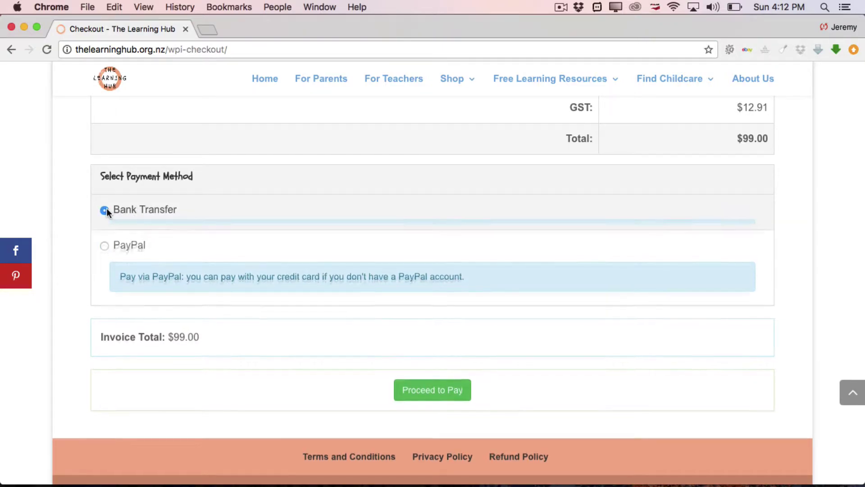
scroll(70, 259, "down", 1)
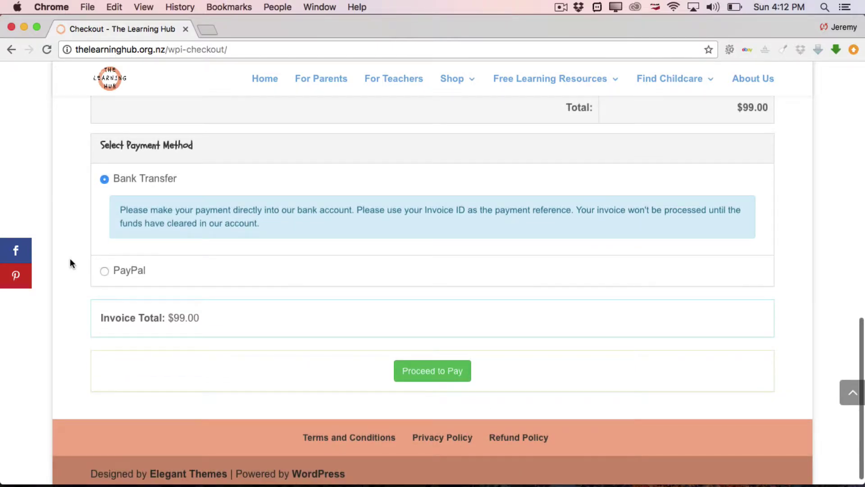
scroll(70, 260, "down", 1)
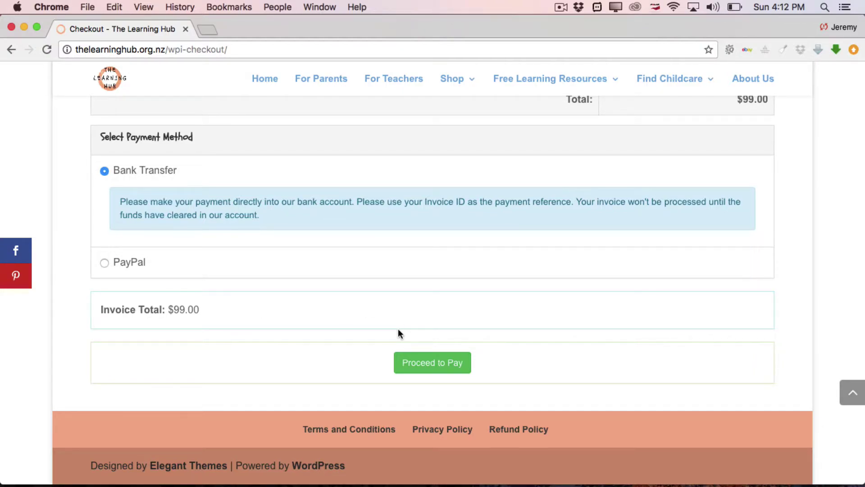
left_click(435, 369)
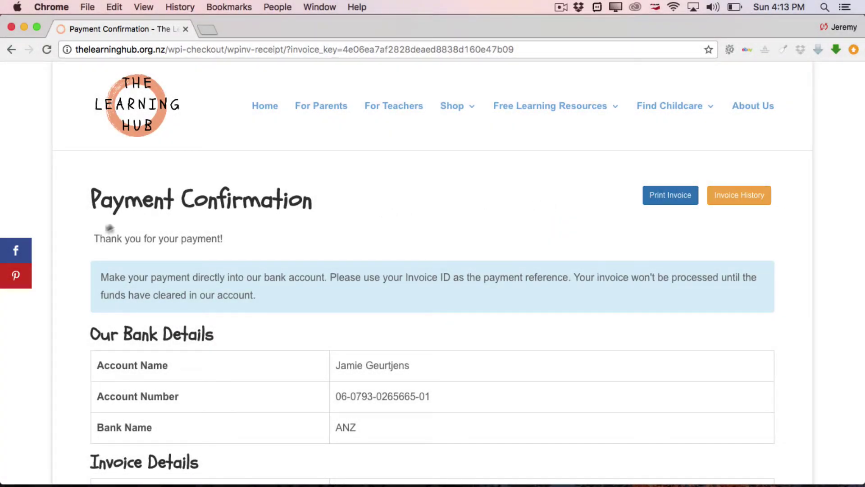
scroll(92, 239, "down", 3)
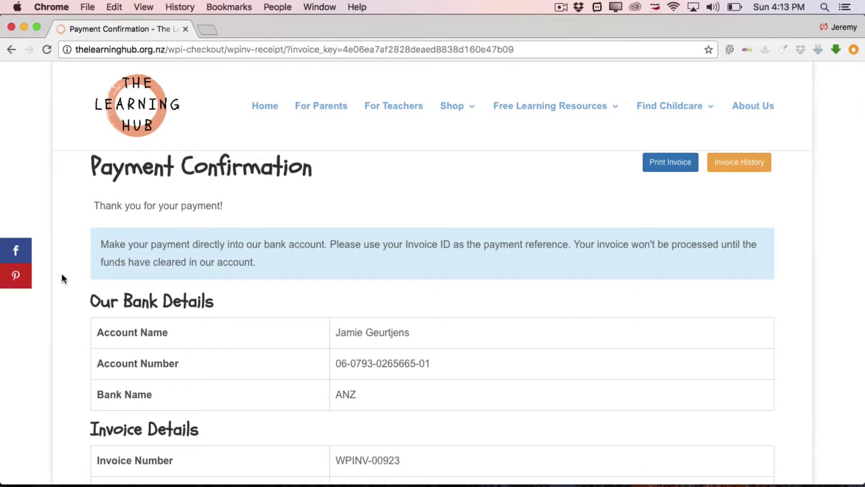
scroll(61, 273, "down", 5)
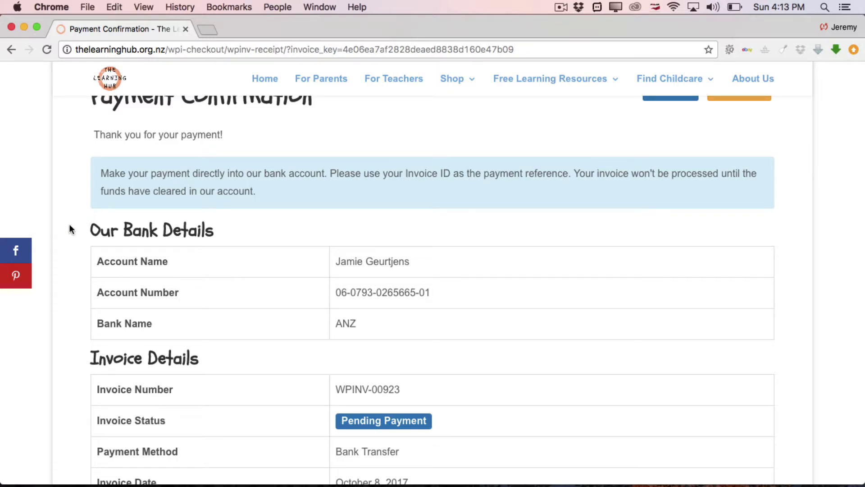
scroll(70, 226, "down", 3)
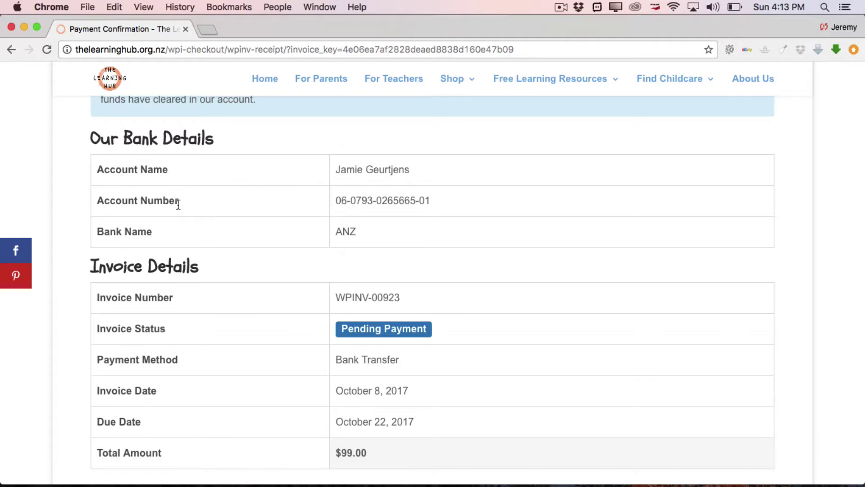
scroll(67, 266, "down", 4)
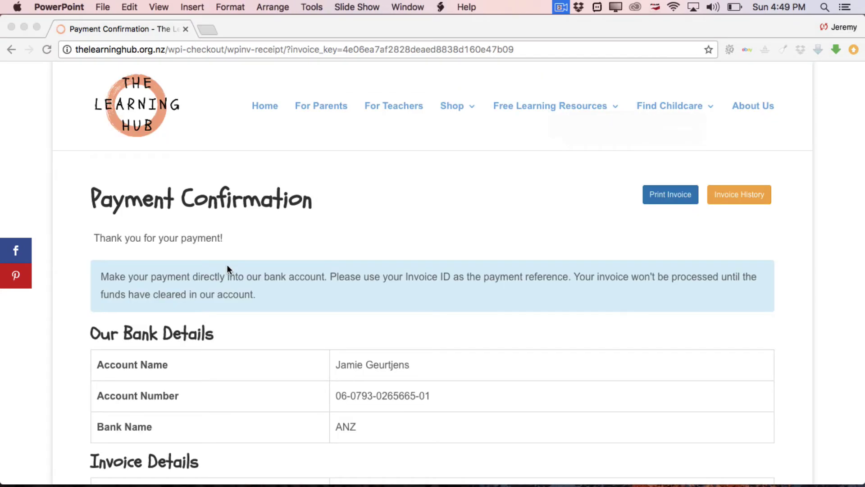
scroll(46, 257, "down", 2)
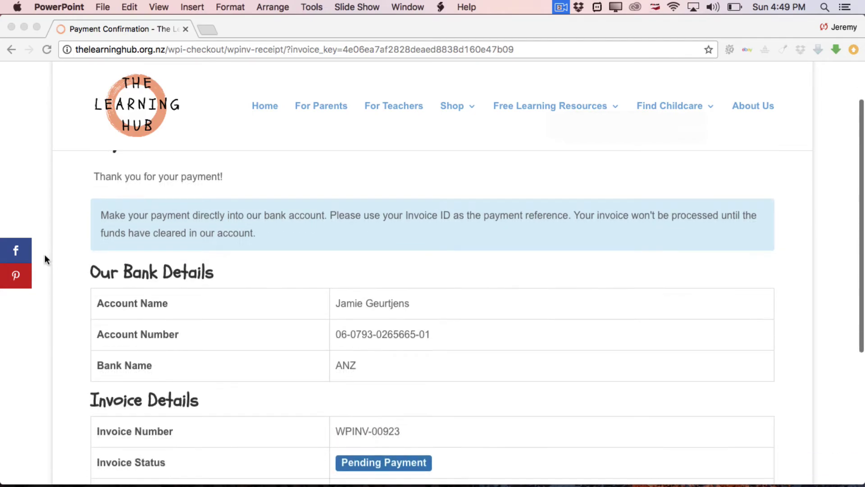
scroll(45, 254, "up", 2)
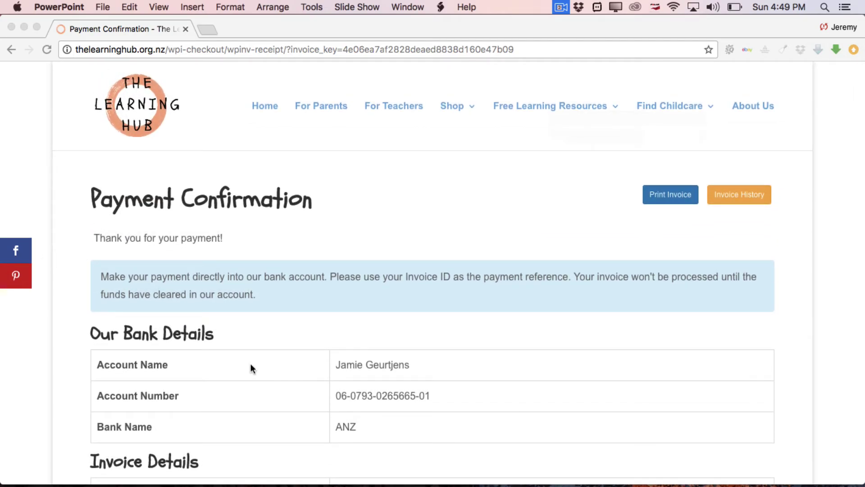